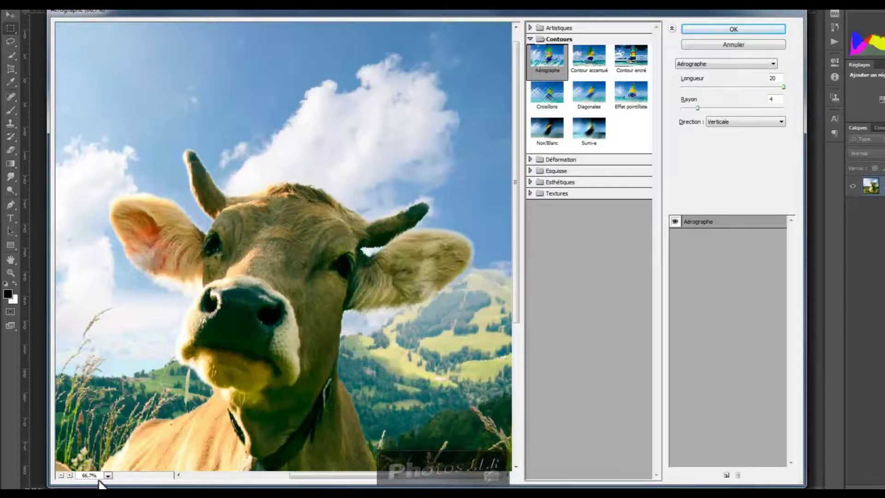
Step: Preview the Aérographe effect on the cow's head at 100%, trying a Longueur of 0 and settling on 15
{"action": "left_click", "coordinate": [70, 475]}
{"action": "left_click_drag", "start_coordinate": [191, 225], "coordinate": [332, 267]}
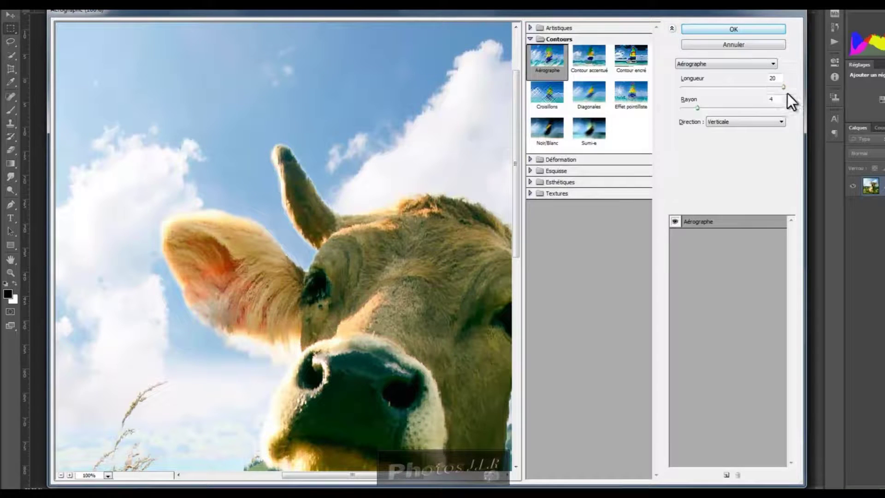
{"action": "left_click_drag", "start_coordinate": [784, 88], "coordinate": [778, 88]}
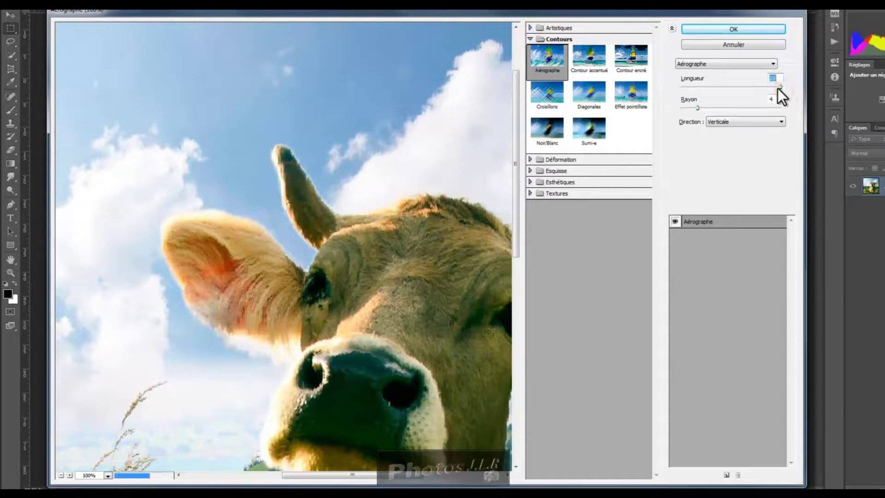
{"action": "left_click_drag", "start_coordinate": [715, 88], "coordinate": [655, 88]}
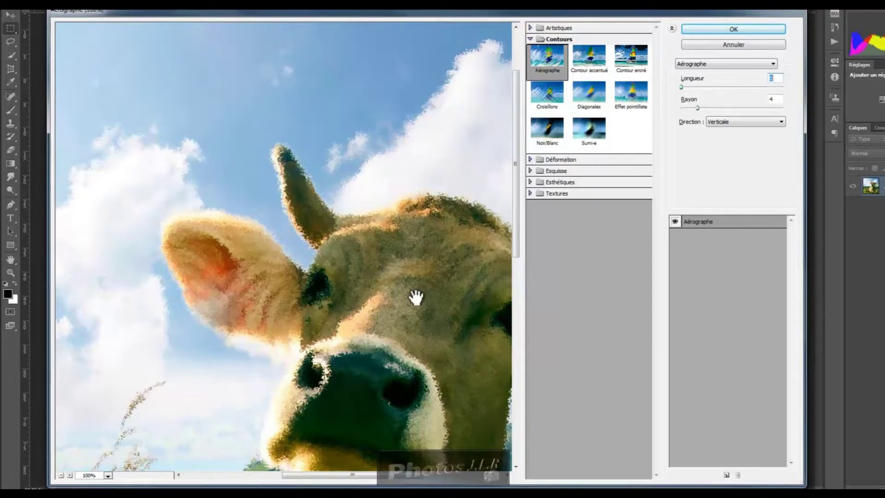
{"action": "left_click_drag", "start_coordinate": [681, 86], "coordinate": [761, 89]}
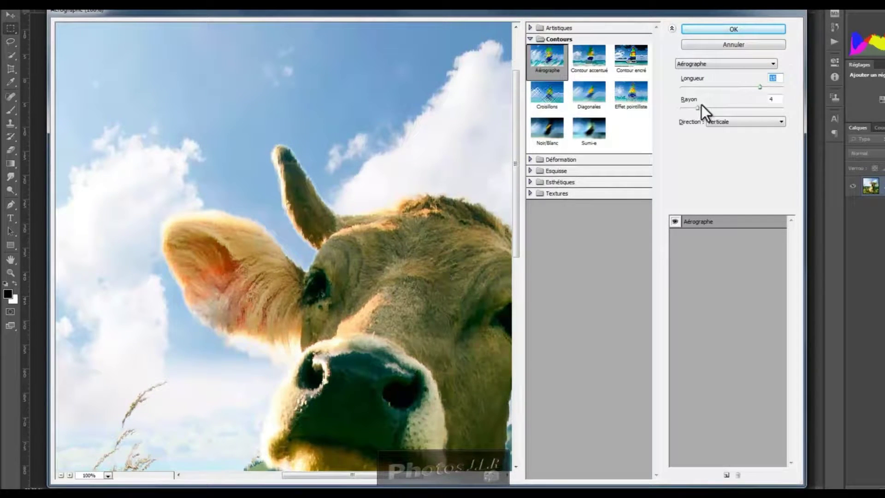
Step: Try an Aérographe Rayon of 0, raise it to 13, and settle on 14
{"action": "left_click_drag", "start_coordinate": [698, 108], "coordinate": [672, 108]}
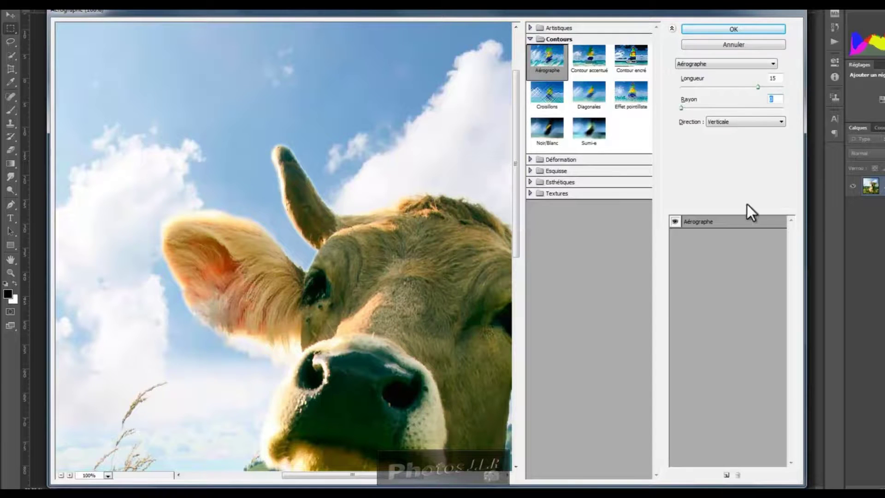
{"action": "left_click_drag", "start_coordinate": [681, 109], "coordinate": [732, 110]}
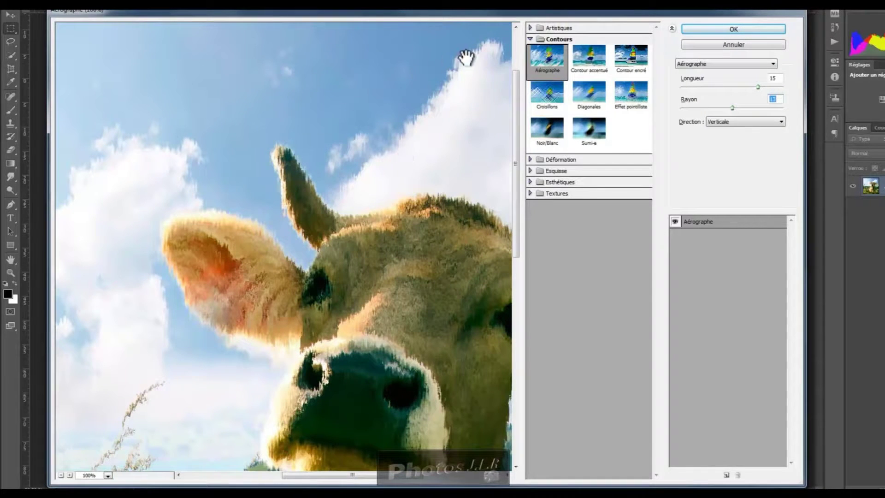
{"action": "left_click_drag", "start_coordinate": [732, 108], "coordinate": [738, 108]}
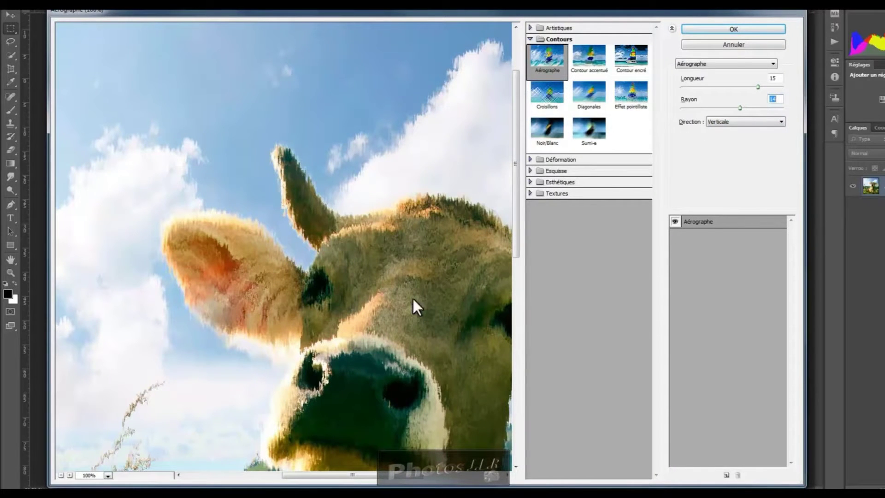
Step: Try the Aérographe directions Diagonale à droite, Horizontale and Diagonale à gauche, return to Verticale, and compare with the unfiltered image
{"action": "left_click", "coordinate": [783, 123]}
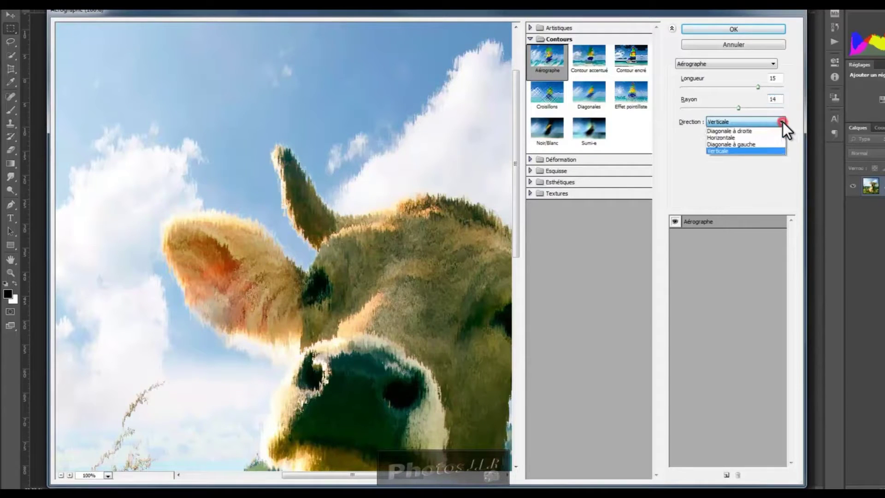
{"action": "left_click", "coordinate": [733, 132]}
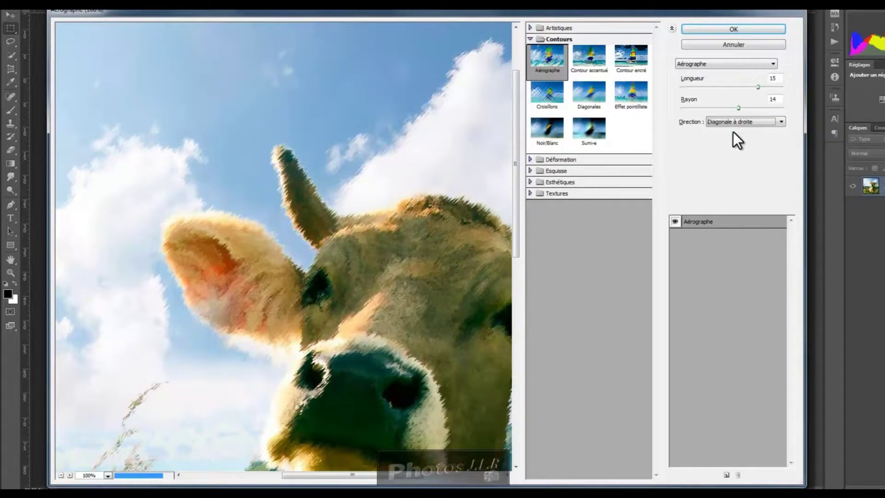
{"action": "left_click", "coordinate": [780, 121]}
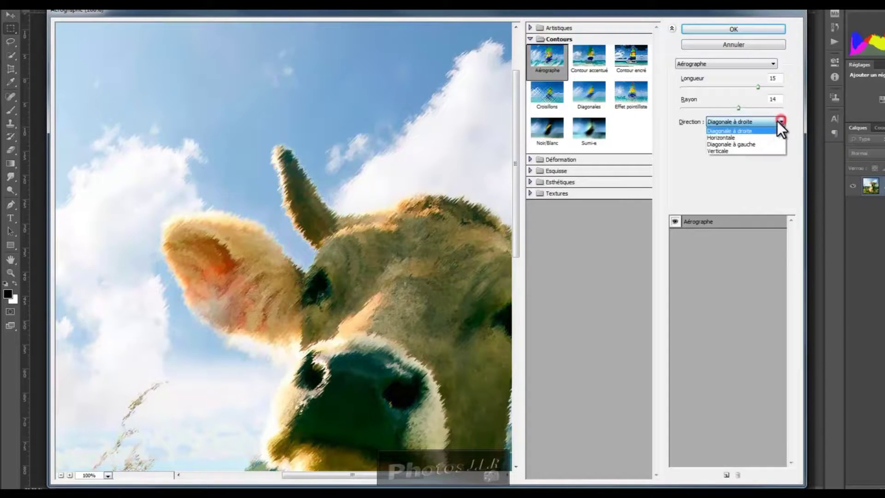
{"action": "left_click", "coordinate": [726, 138]}
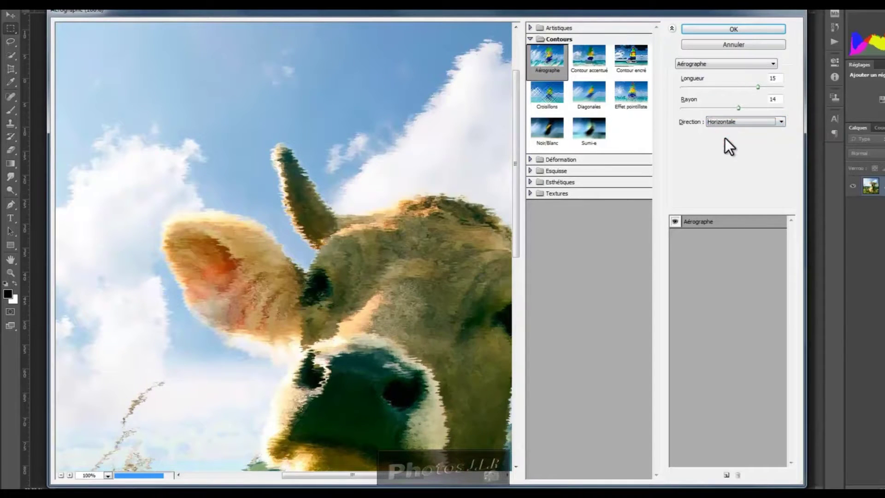
{"action": "left_click", "coordinate": [745, 121]}
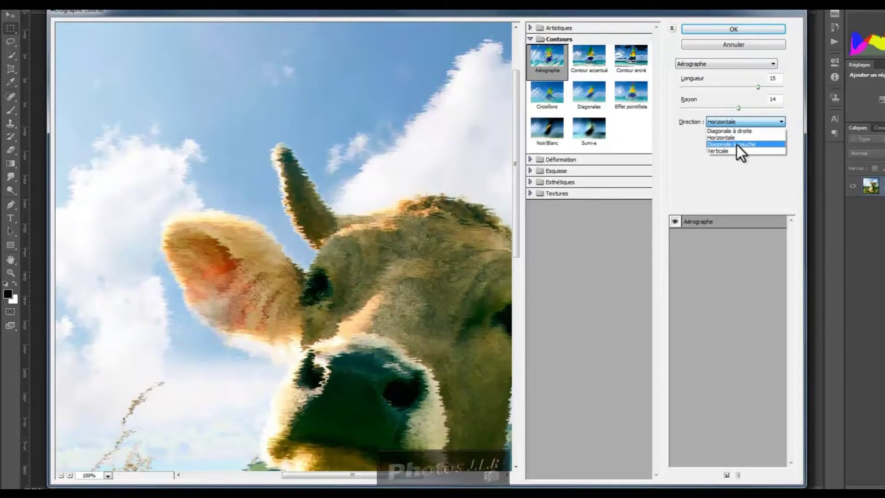
{"action": "left_click", "coordinate": [737, 144]}
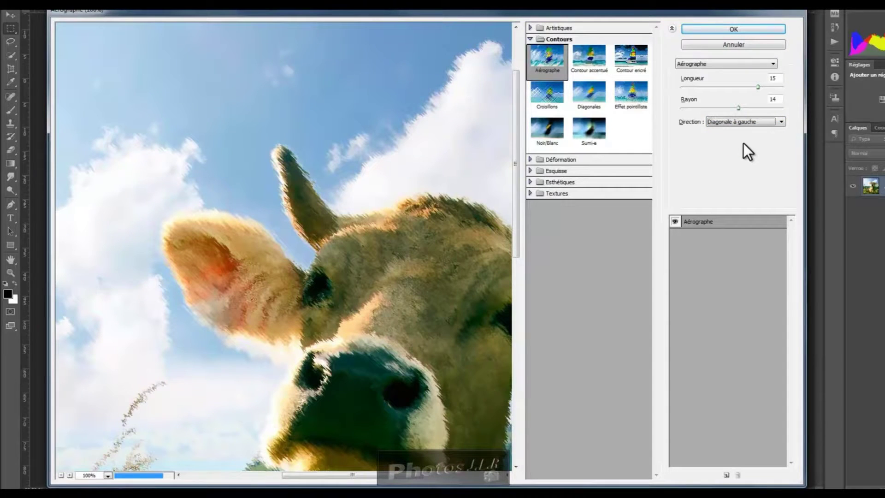
{"action": "left_click", "coordinate": [780, 121]}
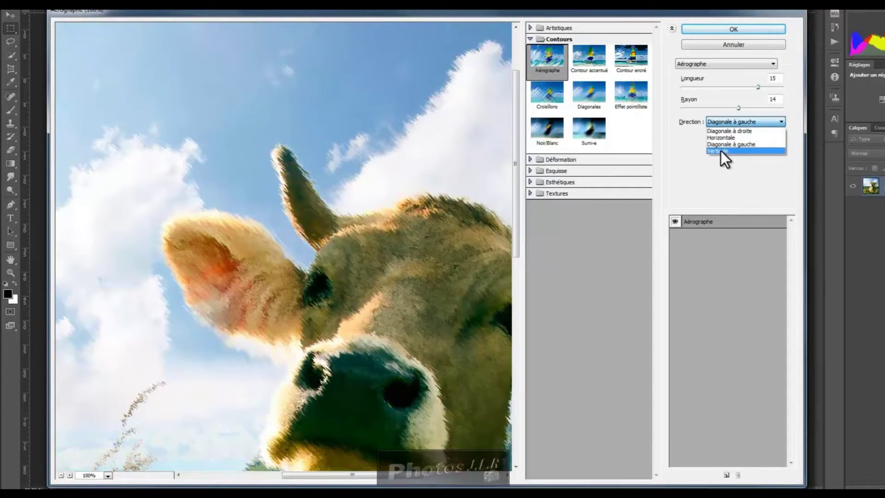
{"action": "left_click", "coordinate": [719, 153]}
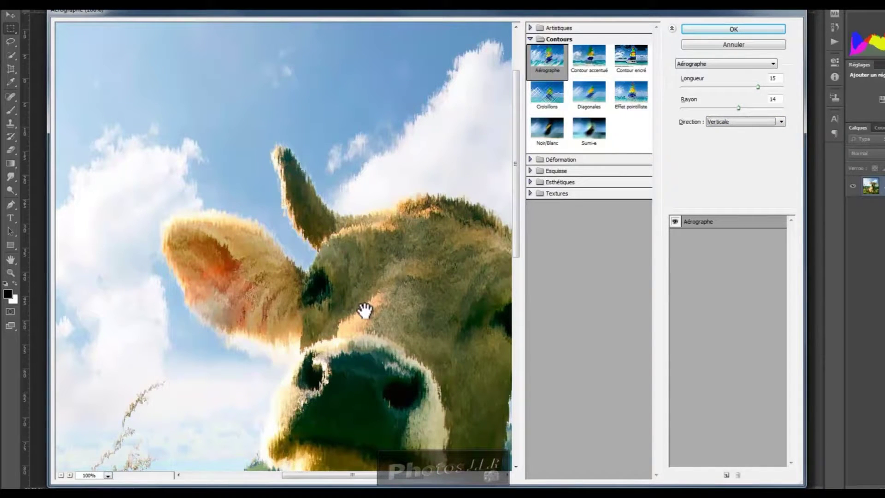
{"action": "left_click", "coordinate": [675, 221]}
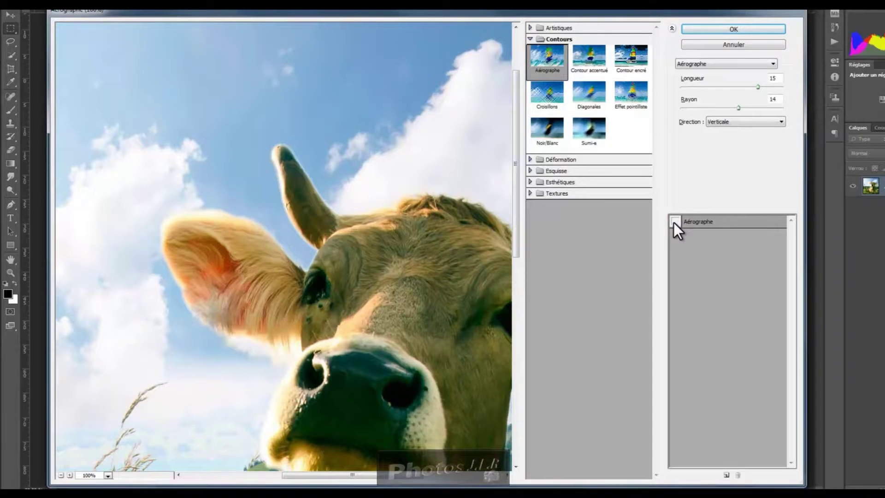
{"action": "left_click", "coordinate": [674, 221]}
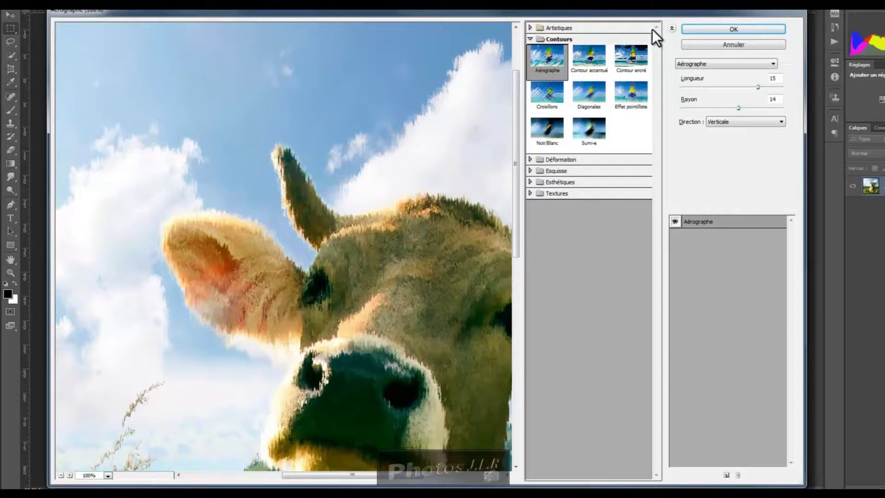
Step: Switch the filter to Contour accentué, with Epaisseur at 1 and Luminosité at 37 after trying a low brightness
{"action": "left_click", "coordinate": [590, 56]}
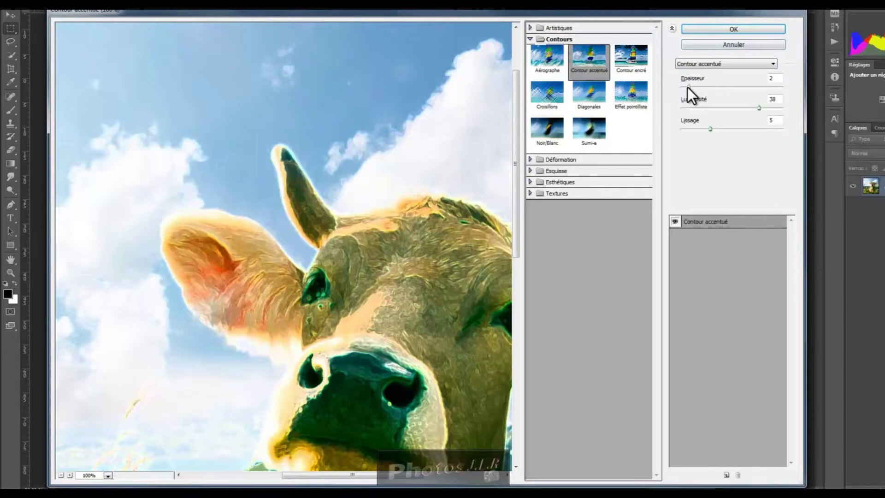
{"action": "mouse_move", "coordinate": [689, 87]}
{"action": "left_mouse_down"}
{"action": "mouse_move", "coordinate": [786, 93]}
{"action": "mouse_move", "coordinate": [680, 89]}
{"action": "left_mouse_up"}
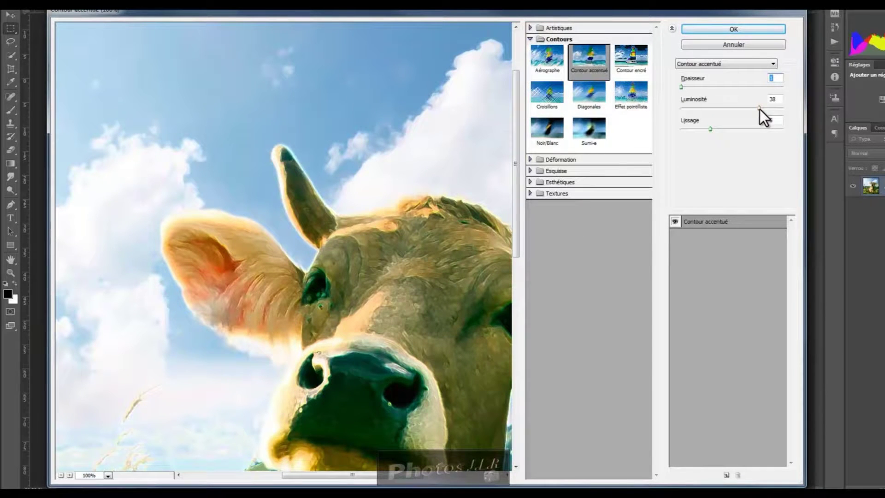
{"action": "left_click_drag", "start_coordinate": [760, 109], "coordinate": [704, 108]}
{"action": "left_click", "coordinate": [704, 107]}
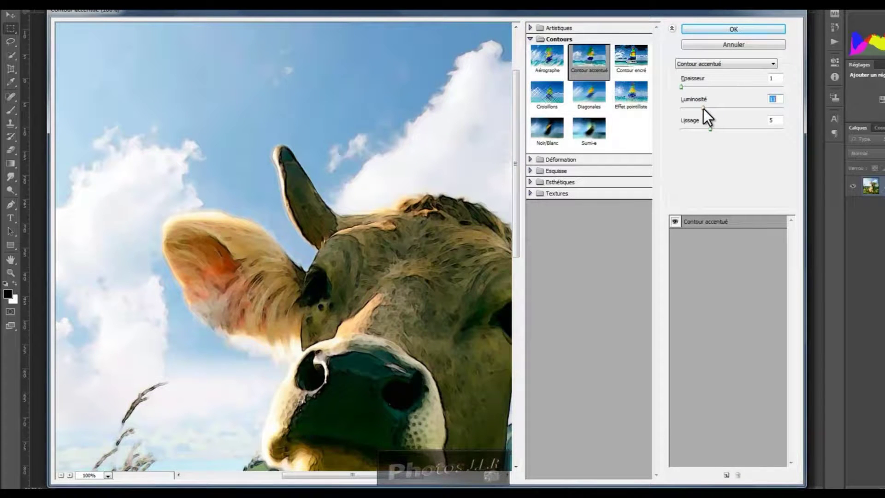
{"action": "mouse_move", "coordinate": [703, 108]}
{"action": "left_mouse_down"}
{"action": "mouse_move", "coordinate": [716, 109]}
{"action": "mouse_move", "coordinate": [690, 109]}
{"action": "mouse_move", "coordinate": [711, 110]}
{"action": "left_mouse_up"}
{"action": "left_click_drag", "start_coordinate": [768, 112], "coordinate": [751, 110]}
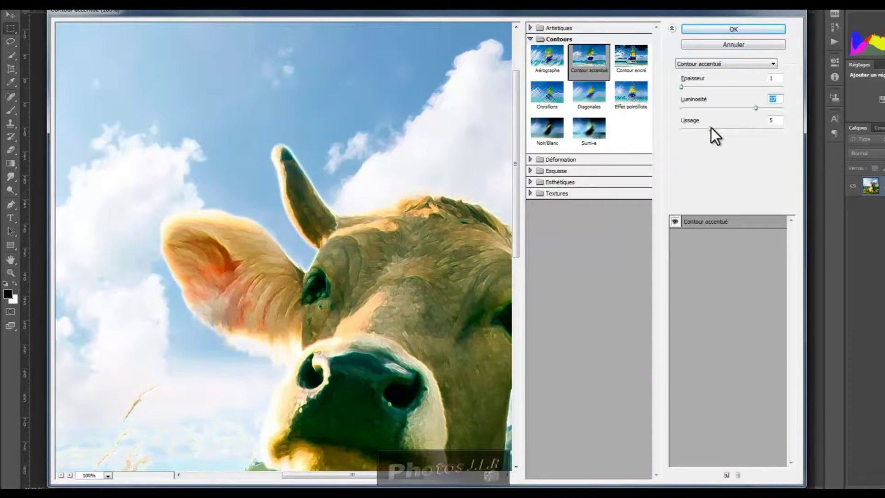
Step: Try the minimum and maximum Lissage, settle on 5, and compare the Contour accentué effect with the unfiltered image
{"action": "left_click_drag", "start_coordinate": [710, 129], "coordinate": [673, 130]}
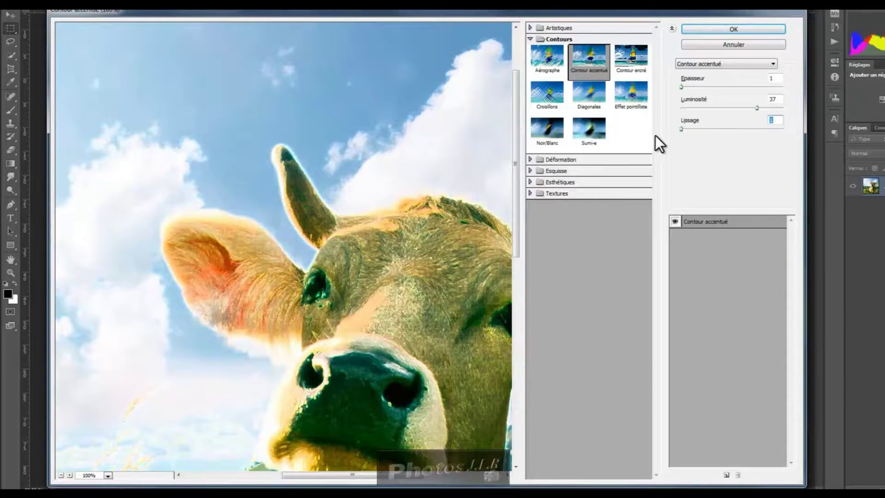
{"action": "left_click_drag", "start_coordinate": [681, 129], "coordinate": [763, 131]}
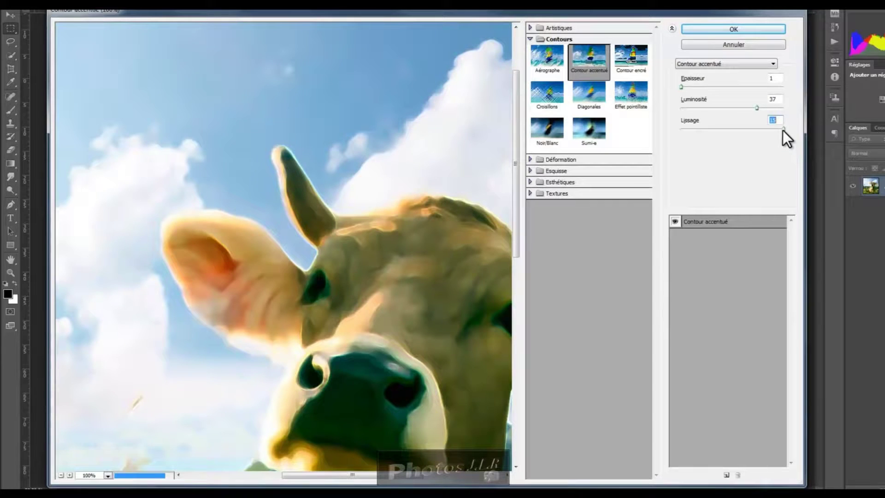
{"action": "left_click_drag", "start_coordinate": [783, 131], "coordinate": [713, 133]}
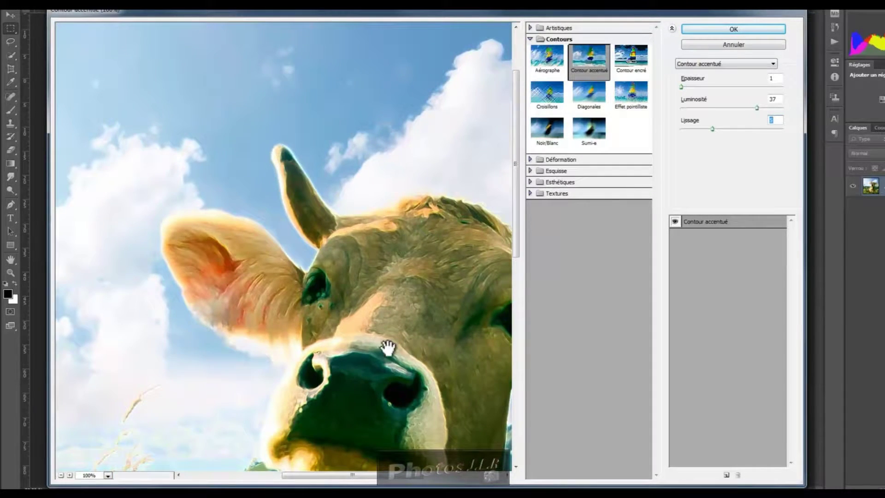
{"action": "left_click", "coordinate": [675, 222]}
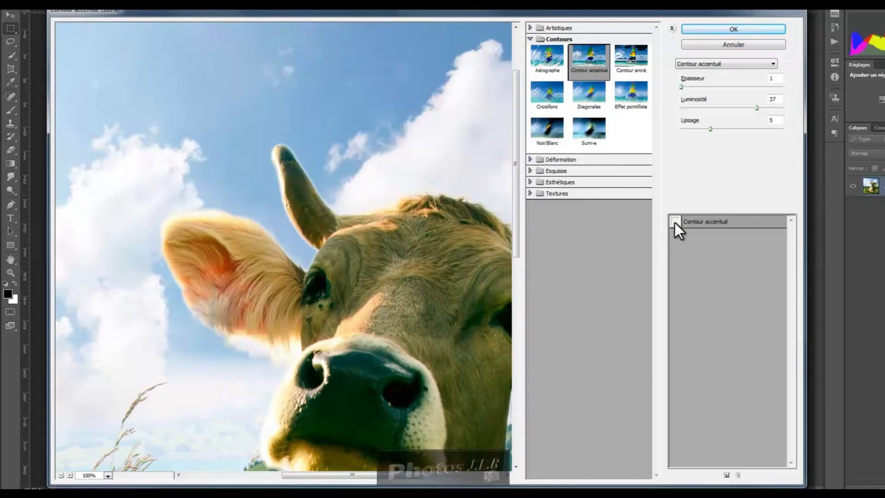
{"action": "left_click", "coordinate": [675, 222]}
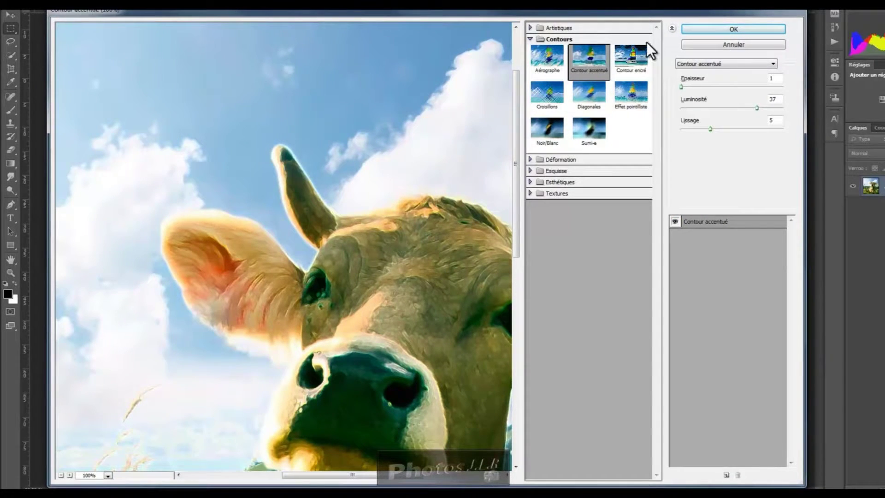
Step: Switch the filter to Contour encré and set Longueur to 1, Foncé to 1 and Clair to 33
{"action": "left_click", "coordinate": [630, 59]}
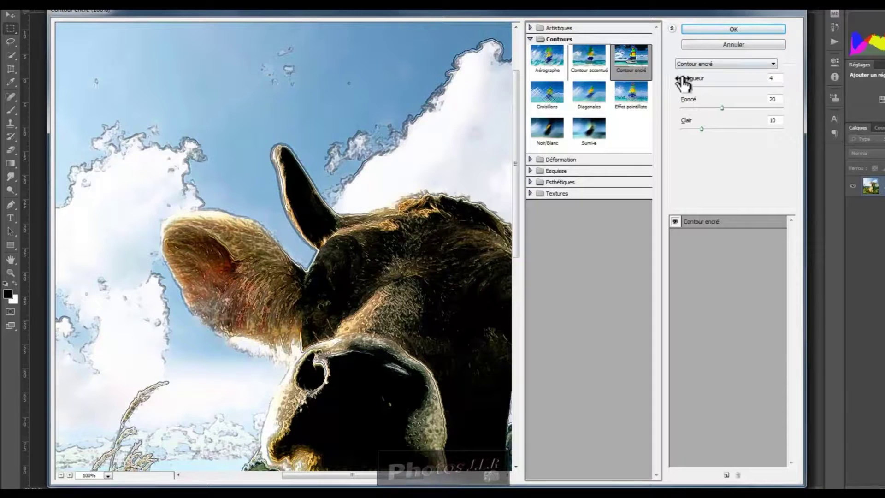
{"action": "left_click_drag", "start_coordinate": [687, 86], "coordinate": [681, 87]}
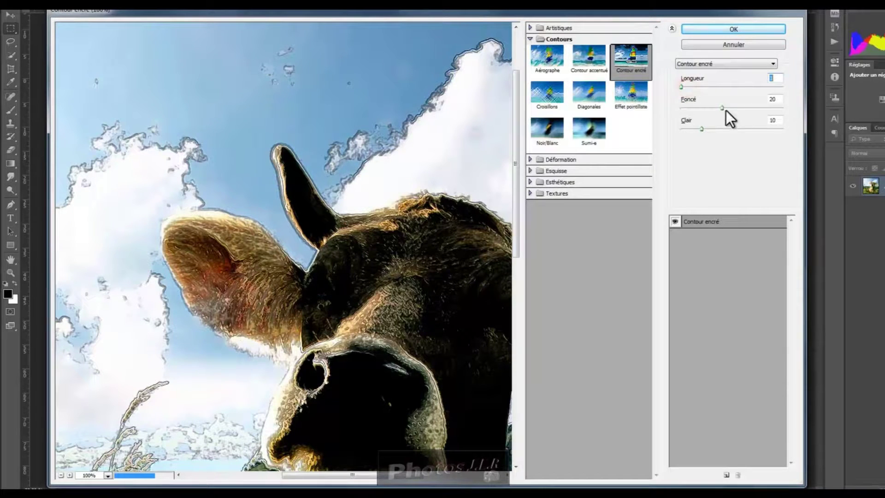
{"action": "left_click_drag", "start_coordinate": [722, 109], "coordinate": [677, 130]}
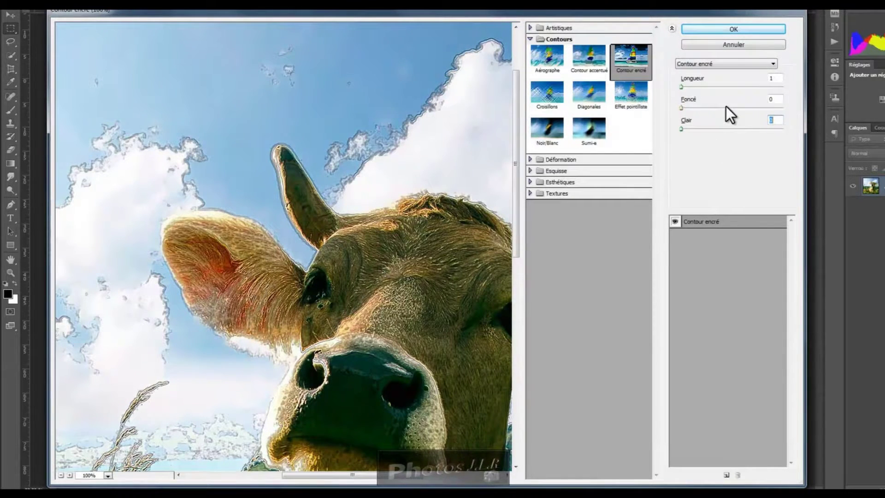
{"action": "left_click", "coordinate": [681, 107]}
{"action": "left_click", "coordinate": [681, 129]}
{"action": "left_click_drag", "start_coordinate": [681, 130], "coordinate": [748, 128]}
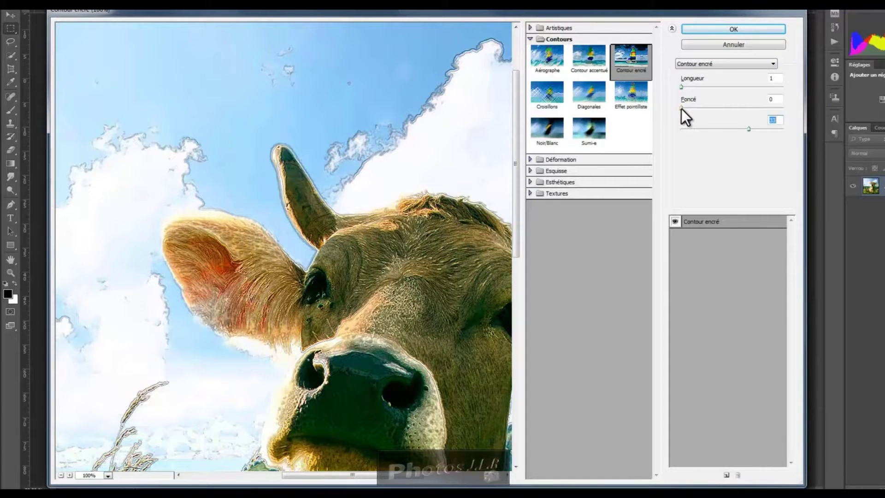
{"action": "mouse_move", "coordinate": [681, 108]}
{"action": "left_mouse_down"}
{"action": "mouse_move", "coordinate": [699, 107]}
{"action": "mouse_move", "coordinate": [675, 109]}
{"action": "mouse_move", "coordinate": [689, 109]}
{"action": "left_mouse_up"}
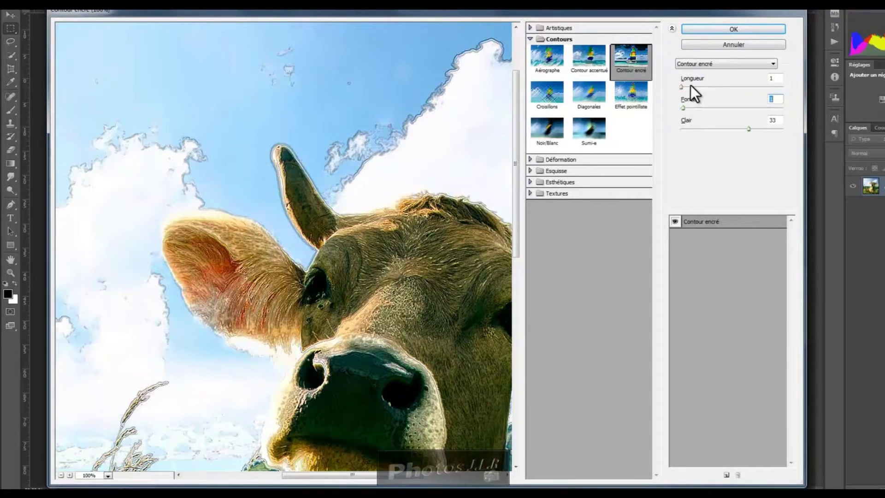
Step: Try a Contour encré Longueur of 24, then reduce it to about 15 with the preview at 50%
{"action": "left_click_drag", "start_coordinate": [680, 87], "coordinate": [702, 88]}
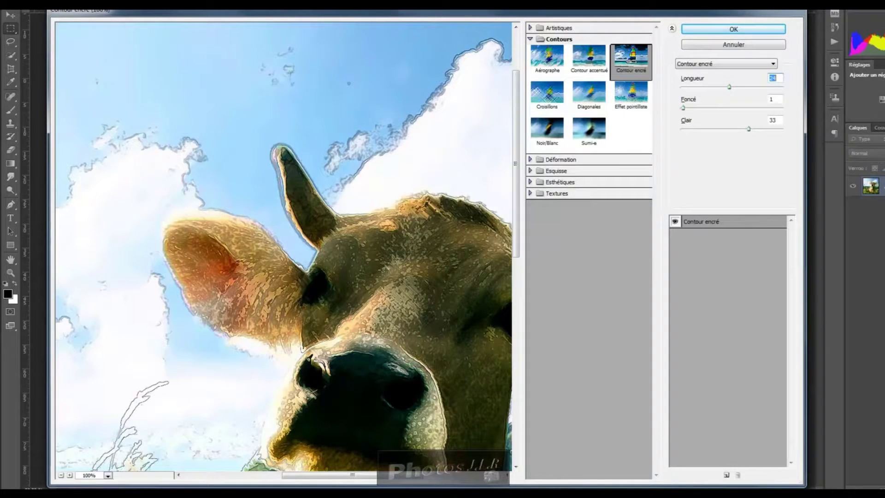
{"action": "left_click", "coordinate": [61, 475]}
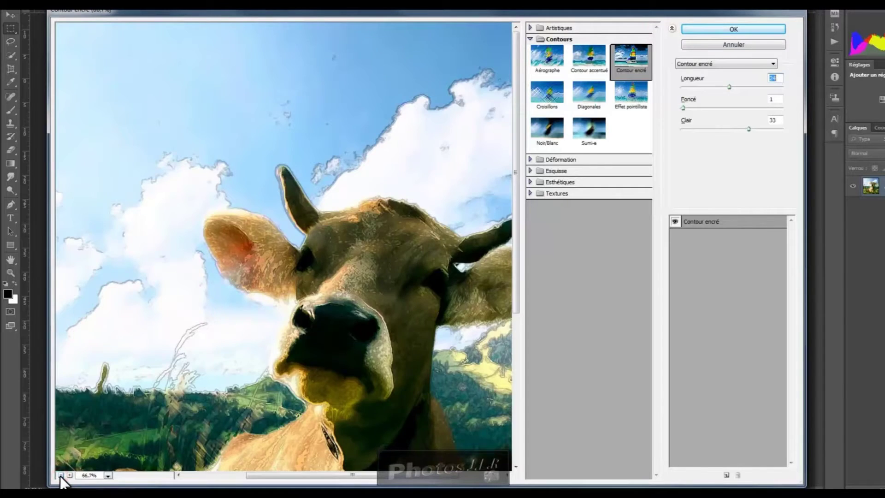
{"action": "left_click", "coordinate": [61, 475]}
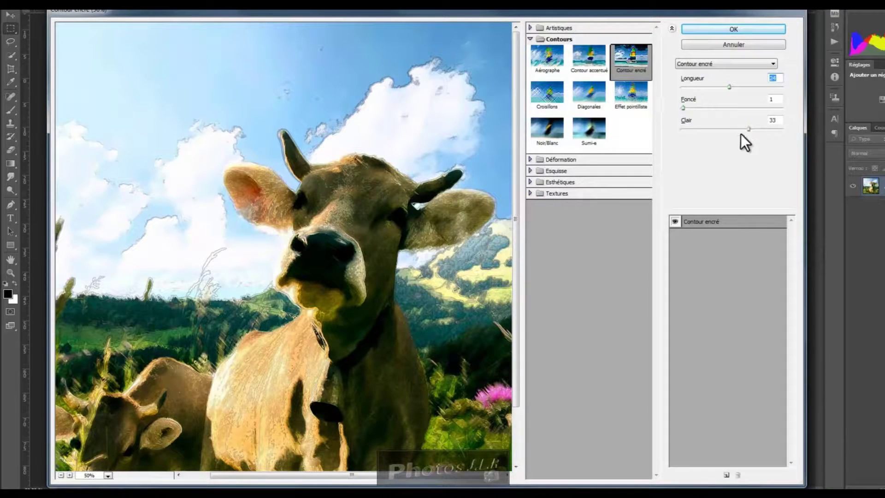
{"action": "left_click_drag", "start_coordinate": [728, 88], "coordinate": [722, 88]}
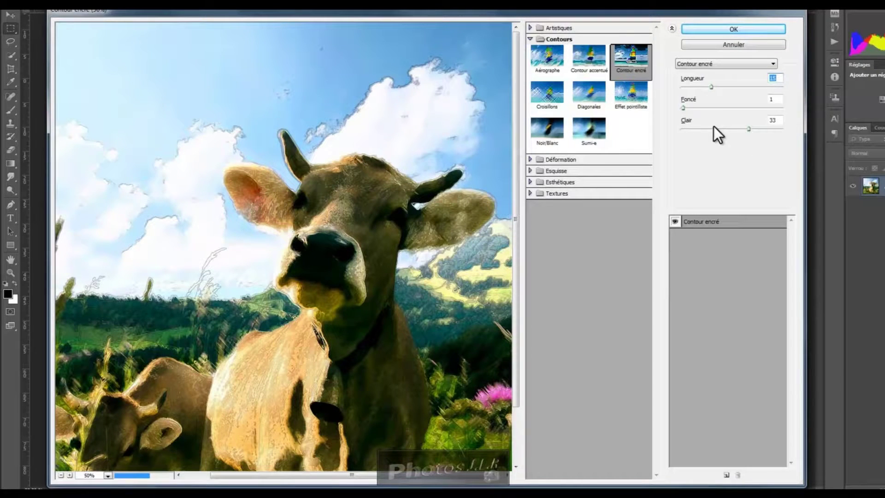
Step: Try a higher Foncé on Contour encré, return it to near its minimum, and adjust Clair slightly
{"action": "left_click", "coordinate": [683, 108]}
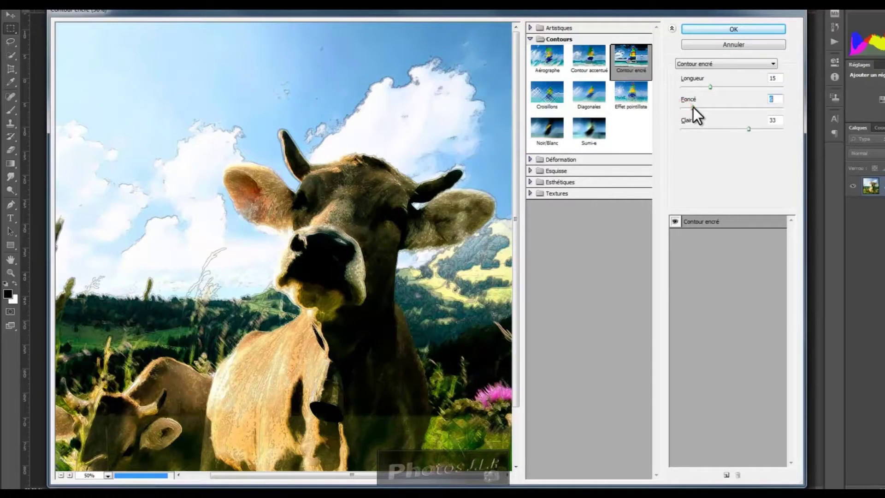
{"action": "left_click_drag", "start_coordinate": [676, 109], "coordinate": [683, 108]}
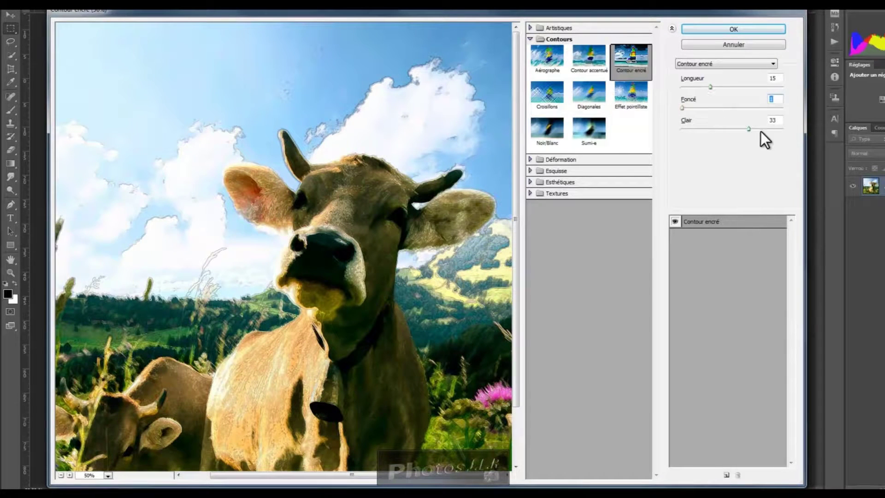
{"action": "mouse_move", "coordinate": [750, 129]}
{"action": "left_mouse_down"}
{"action": "mouse_move", "coordinate": [734, 129]}
{"action": "mouse_move", "coordinate": [754, 130]}
{"action": "left_mouse_up"}
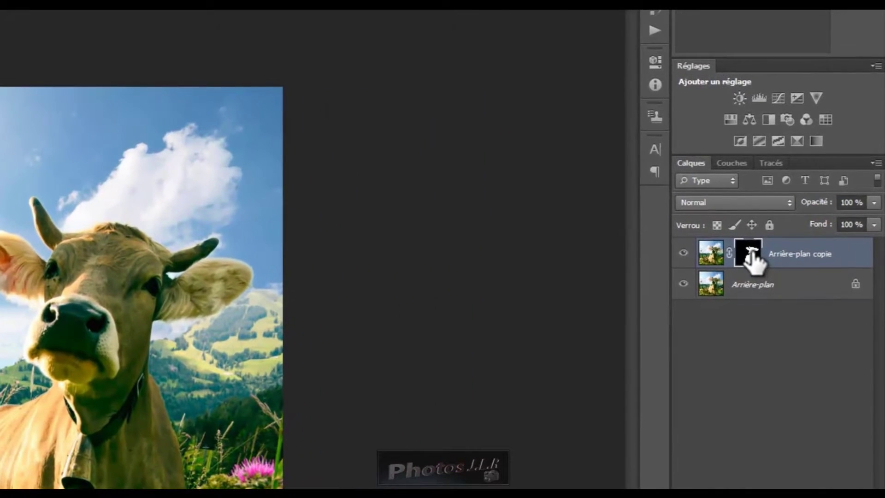
Step: Add the Arrière-plan copie layer mask to the selection, try subtracting it, and add it back so the cow is selected
{"action": "right_click", "coordinate": [751, 254]}
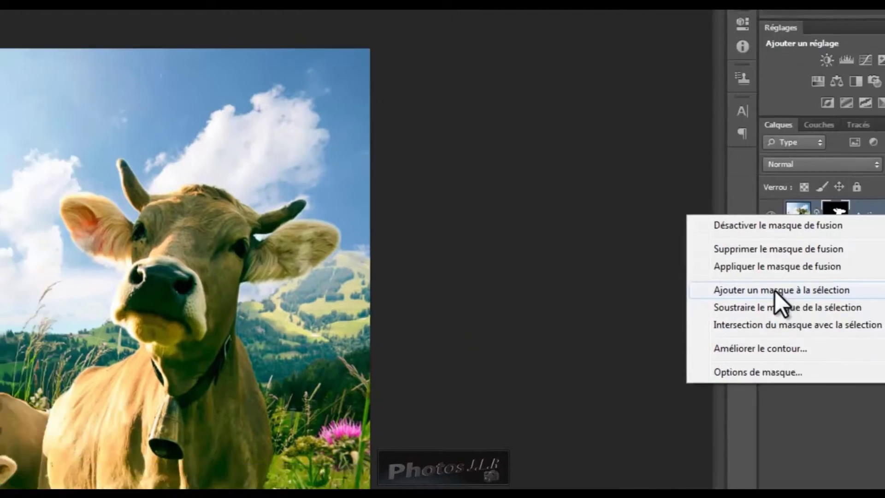
{"action": "left_click", "coordinate": [688, 329]}
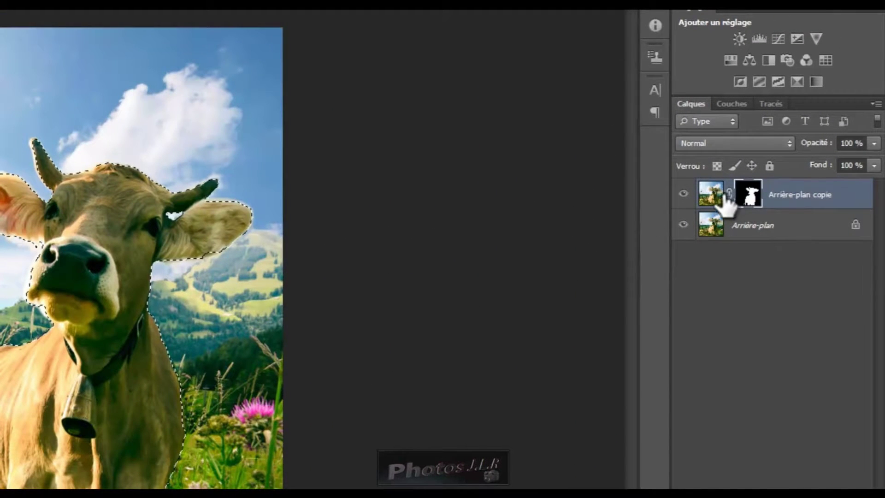
{"action": "right_click", "coordinate": [752, 197]}
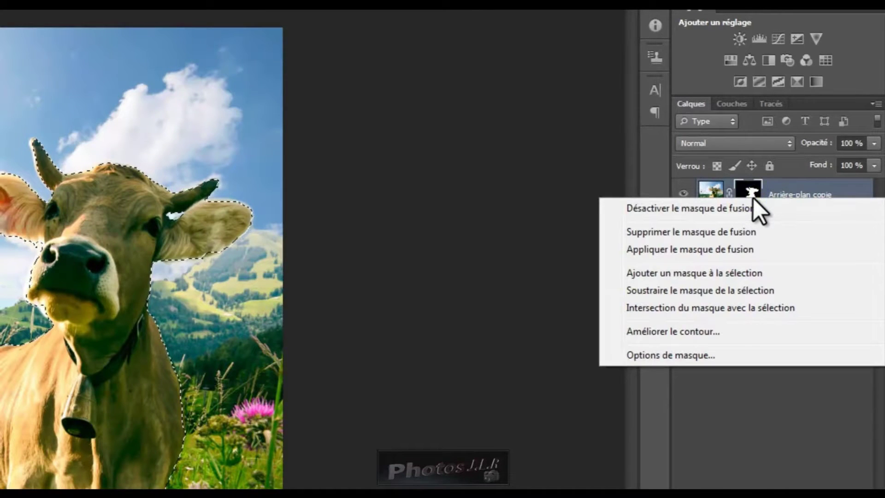
{"action": "left_click", "coordinate": [700, 291]}
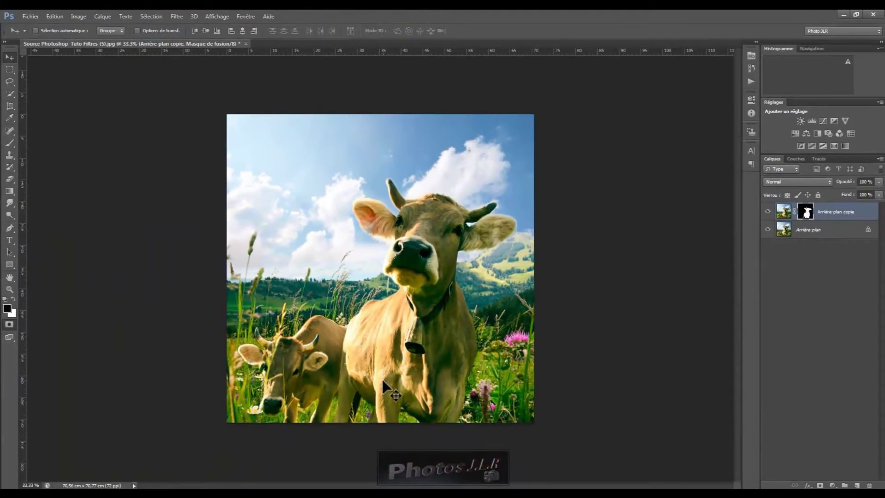
{"action": "right_click", "coordinate": [807, 212]}
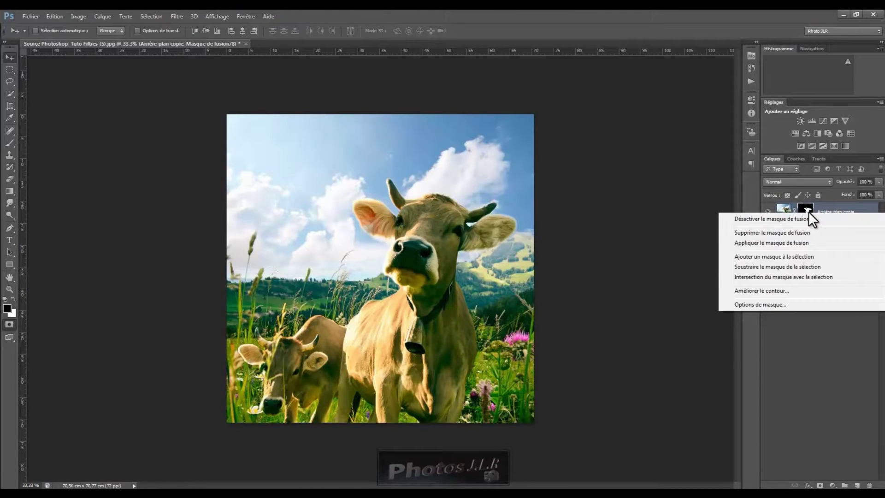
{"action": "left_click", "coordinate": [773, 256]}
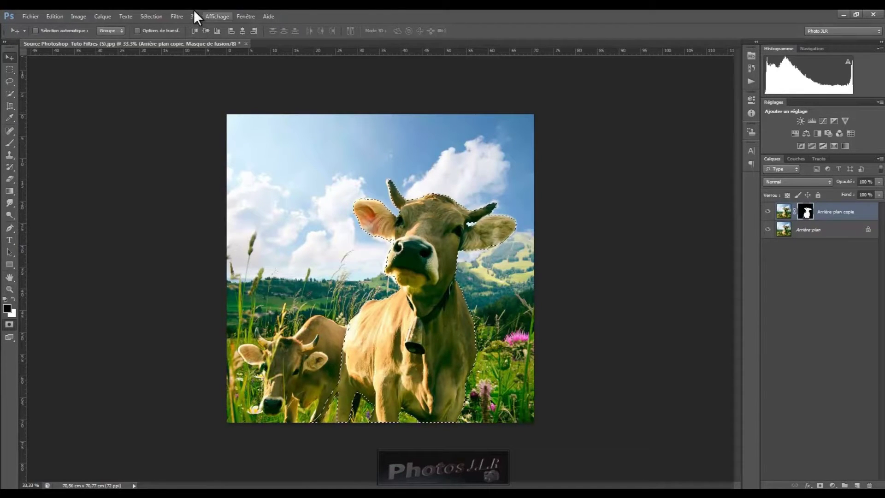
{"action": "left_click", "coordinate": [175, 15]}
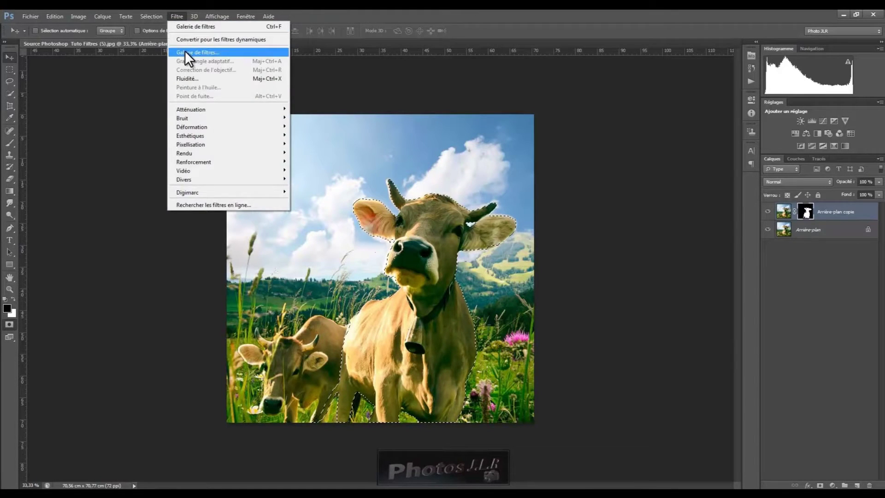
{"action": "left_click", "coordinate": [185, 52]}
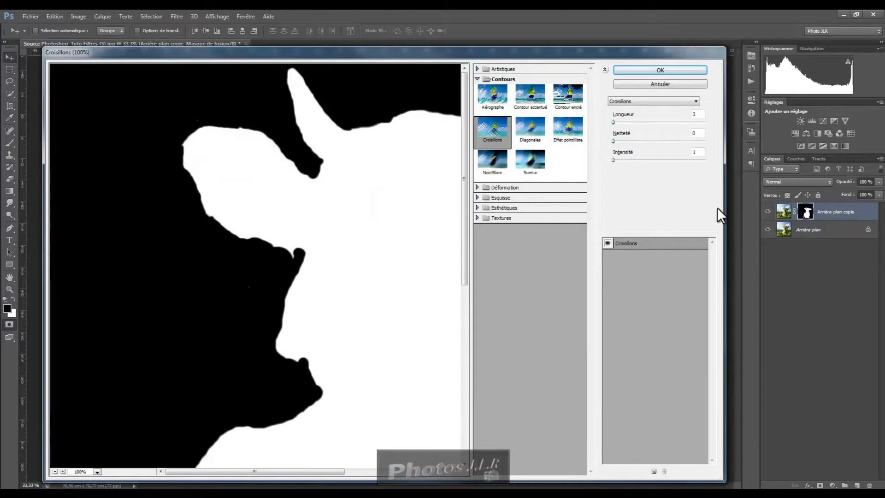
{"action": "left_click", "coordinate": [651, 84]}
Step: Target the image of Arrière-plan copie instead of its mask and open the Filter Gallery with the preview at 33.3%
{"action": "left_click", "coordinate": [806, 211], "text": "ctrl"}
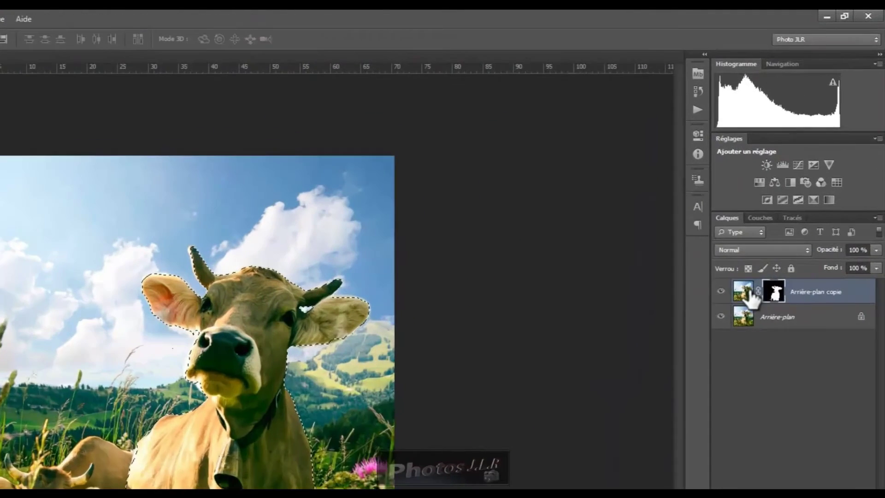
{"action": "left_click", "coordinate": [742, 293]}
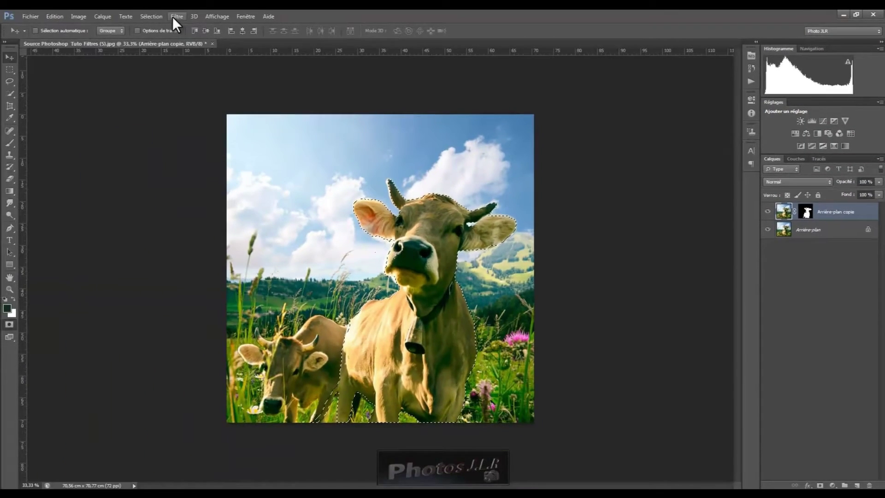
{"action": "left_click", "coordinate": [177, 17]}
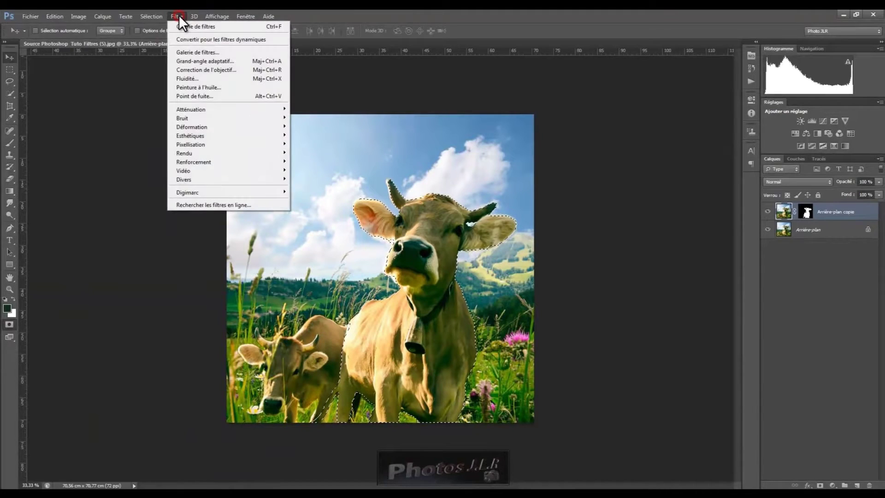
{"action": "left_click", "coordinate": [194, 52]}
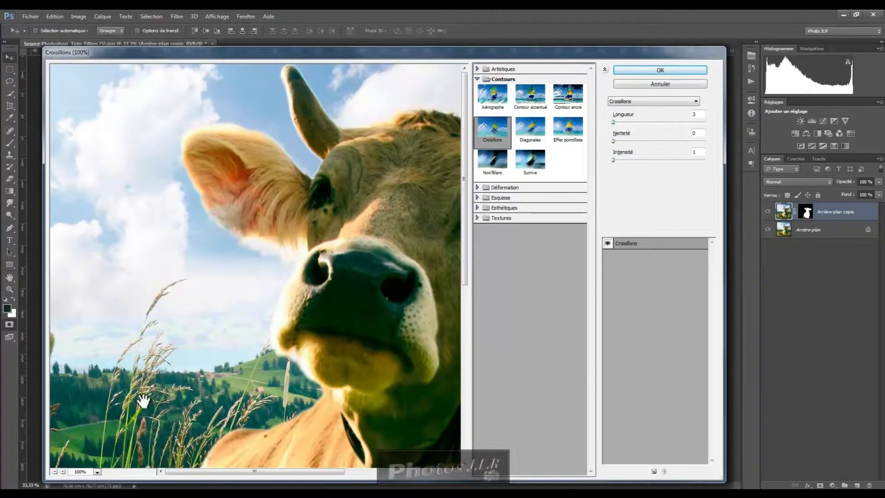
{"action": "left_click", "coordinate": [55, 471]}
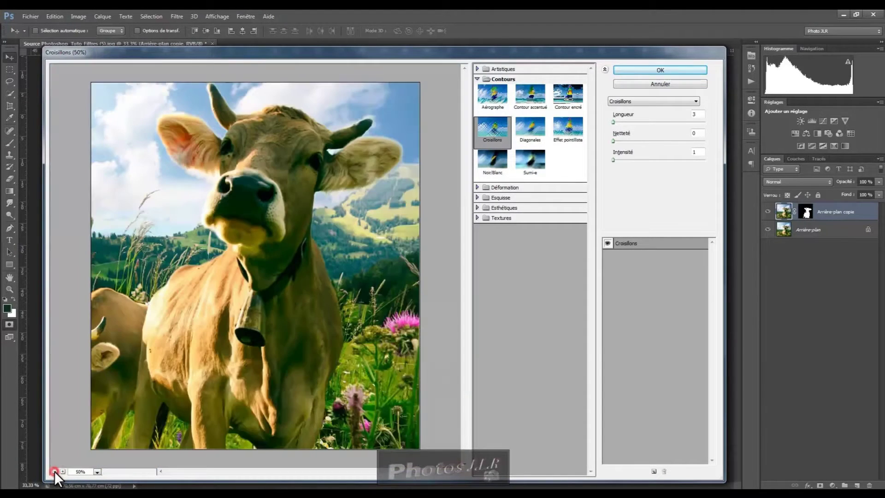
{"action": "left_click", "coordinate": [55, 471]}
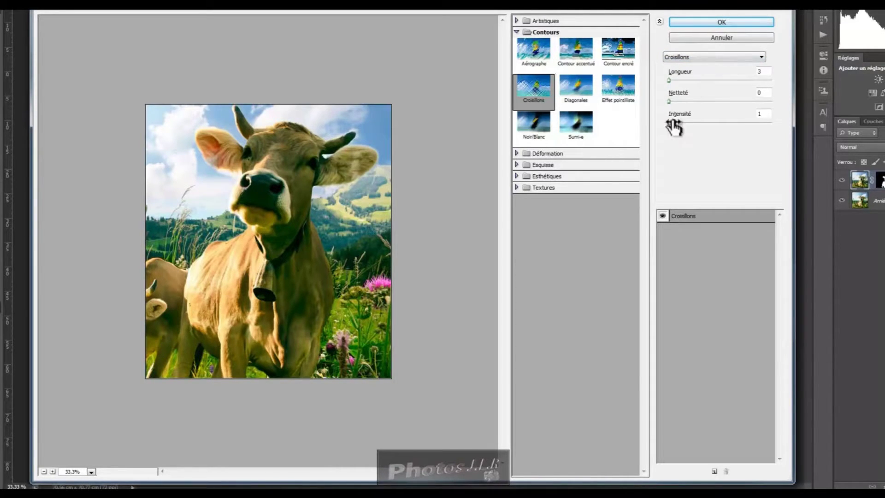
Step: Increase the Croisillons Longueur from its minimum and settle on 24
{"action": "left_click", "coordinate": [669, 79]}
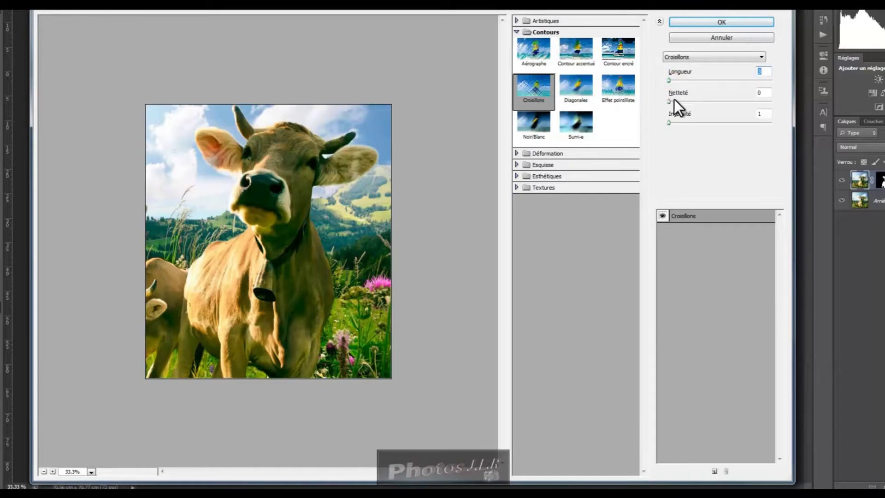
{"action": "left_click_drag", "start_coordinate": [669, 80], "coordinate": [700, 80]}
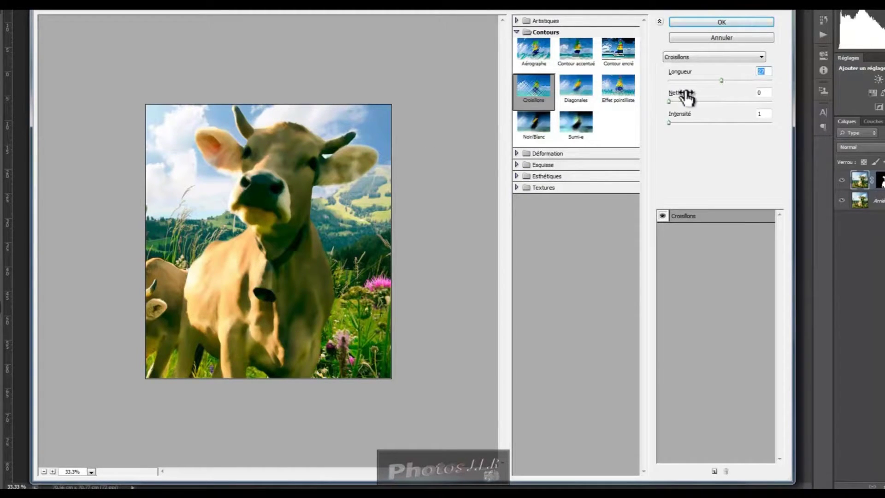
{"action": "left_click_drag", "start_coordinate": [721, 80], "coordinate": [715, 80]}
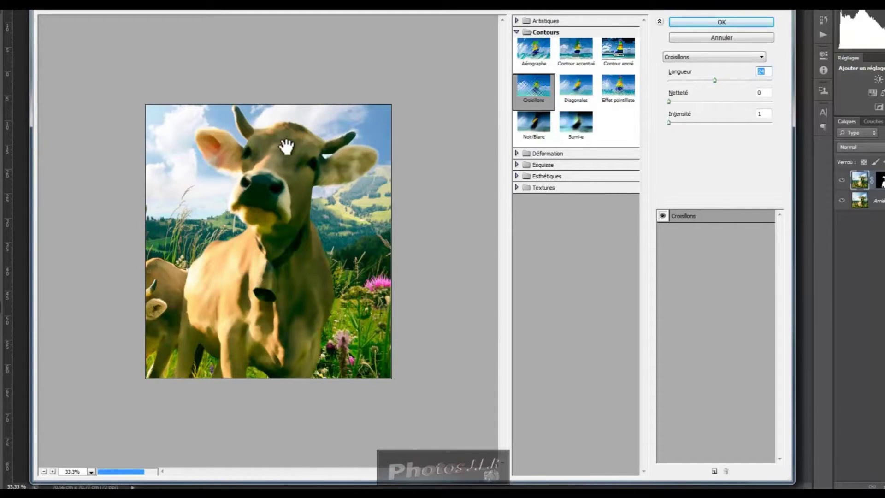
Step: Compare the Croisillons effect at high and zero Netteté with the preview at 66.7%, settling on a Netteté of 9
{"action": "left_click", "coordinate": [53, 471]}
{"action": "left_click", "coordinate": [53, 470]}
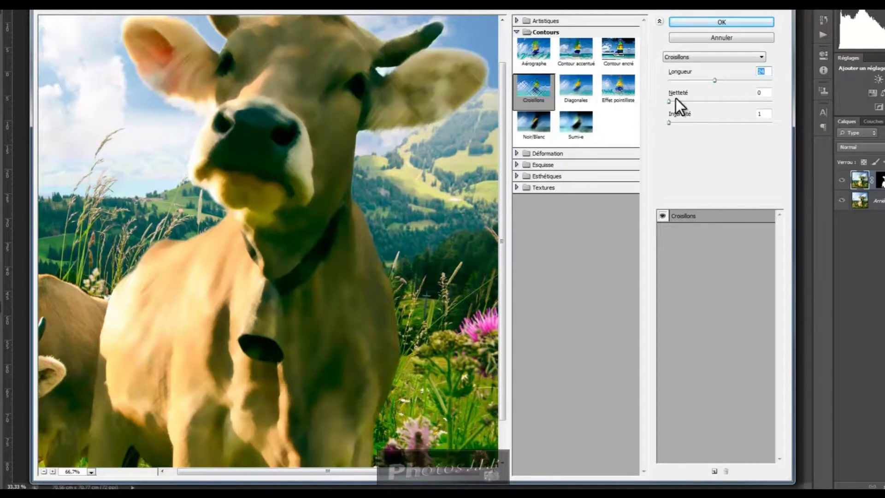
{"action": "left_click_drag", "start_coordinate": [669, 101], "coordinate": [684, 101]}
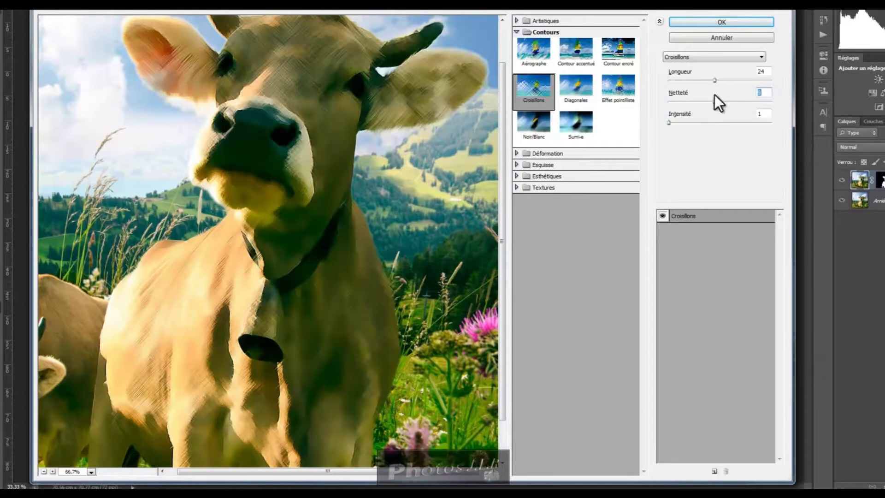
{"action": "left_click_drag", "start_coordinate": [714, 102], "coordinate": [660, 107]}
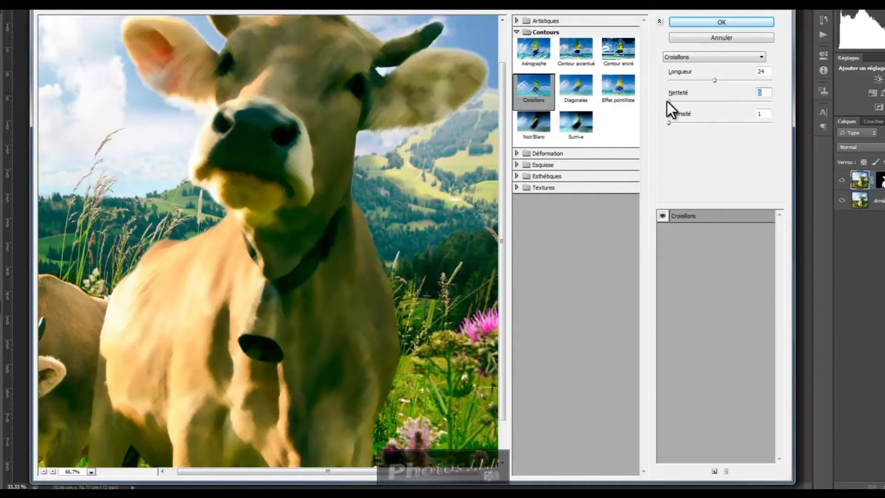
{"action": "left_click_drag", "start_coordinate": [668, 101], "coordinate": [713, 101]}
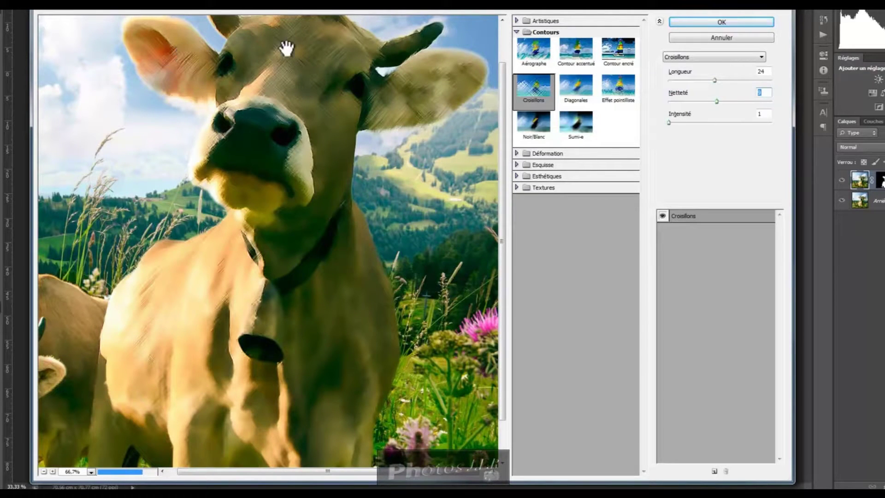
Step: Raise the Croisillons Intensité to 2
{"action": "left_click", "coordinate": [668, 124]}
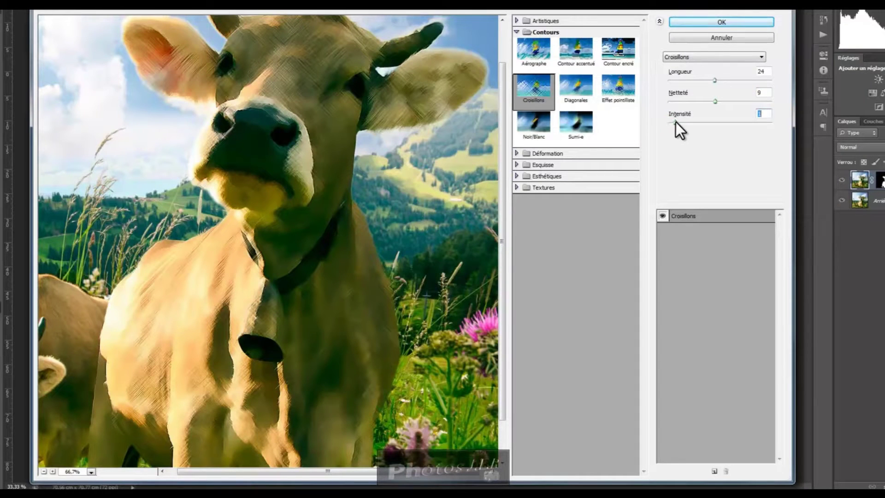
{"action": "left_click_drag", "start_coordinate": [692, 122], "coordinate": [707, 123]}
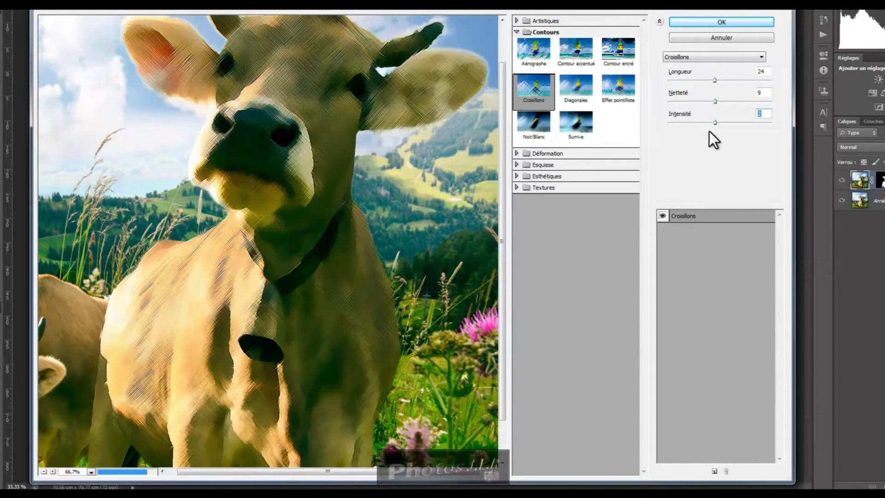
{"action": "left_click_drag", "start_coordinate": [718, 123], "coordinate": [699, 122]}
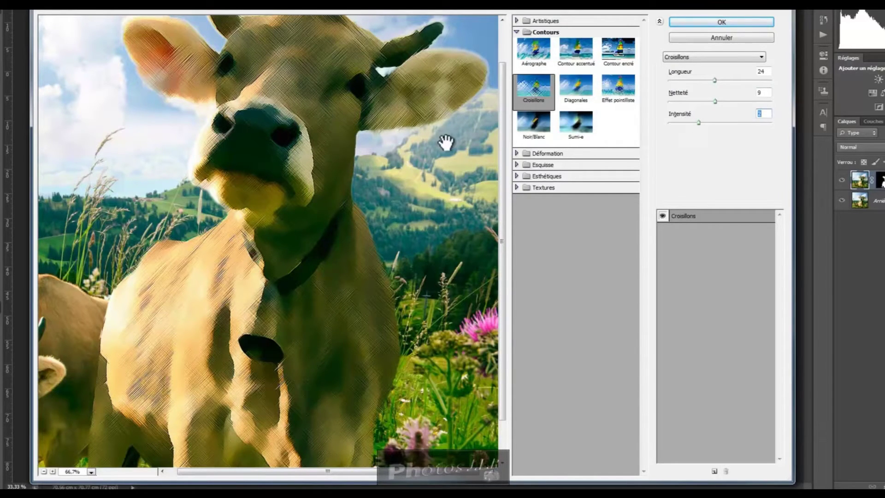
Step: Set Croisillons to Longueur 16, Netteté 6 and Intensité 2, and compare the effect with the unfiltered image
{"action": "left_click", "coordinate": [44, 471]}
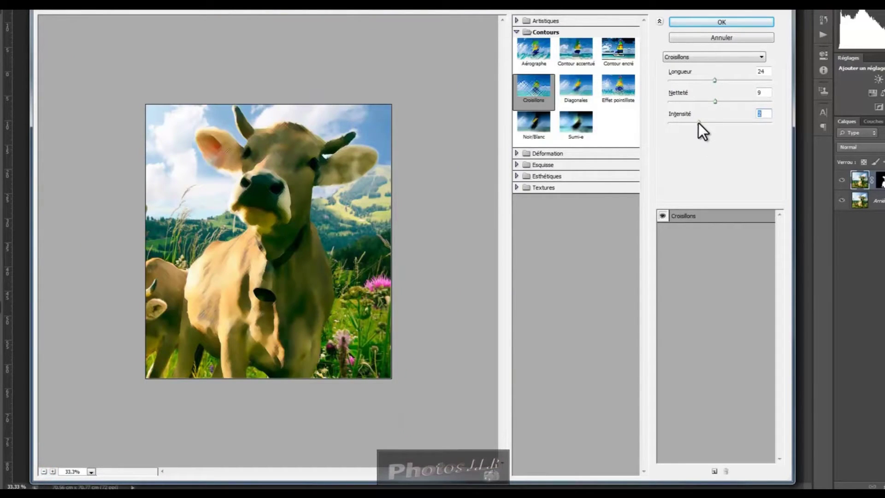
{"action": "mouse_move", "coordinate": [697, 124]}
{"action": "left_mouse_down"}
{"action": "mouse_move", "coordinate": [685, 124]}
{"action": "mouse_move", "coordinate": [689, 102]}
{"action": "mouse_move", "coordinate": [713, 82]}
{"action": "left_mouse_up"}
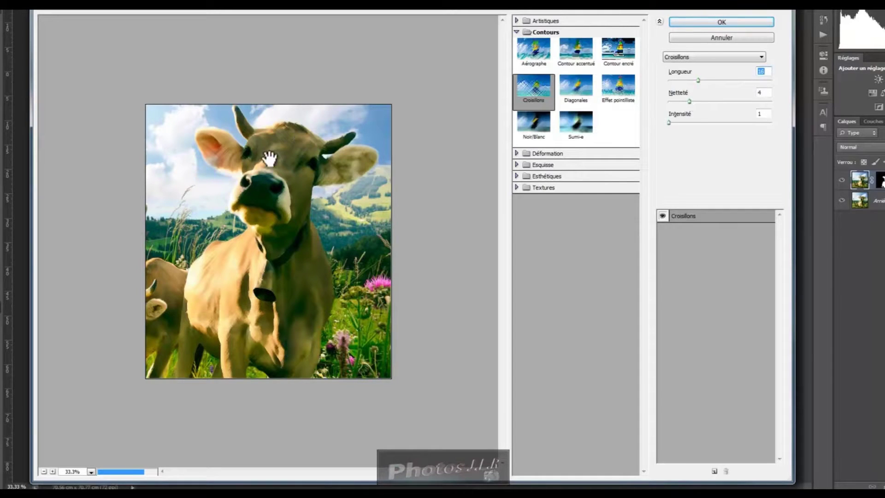
{"action": "left_click_drag", "start_coordinate": [689, 102], "coordinate": [695, 122]}
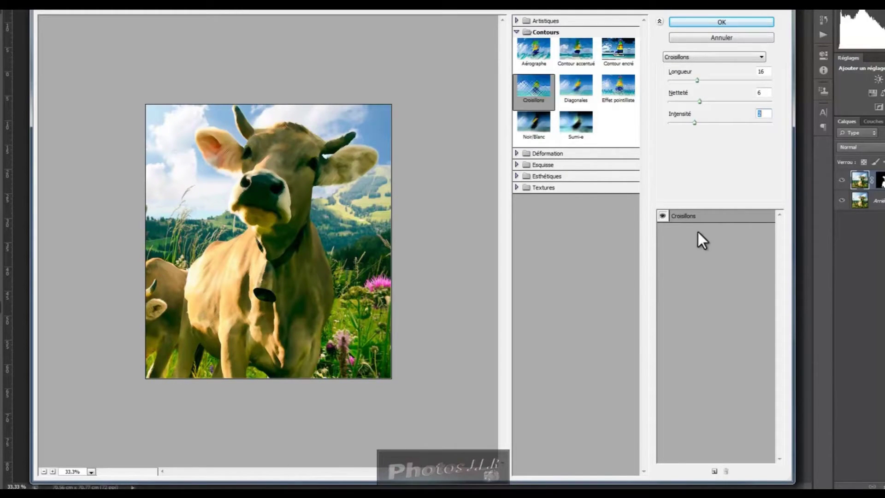
{"action": "left_click", "coordinate": [663, 216]}
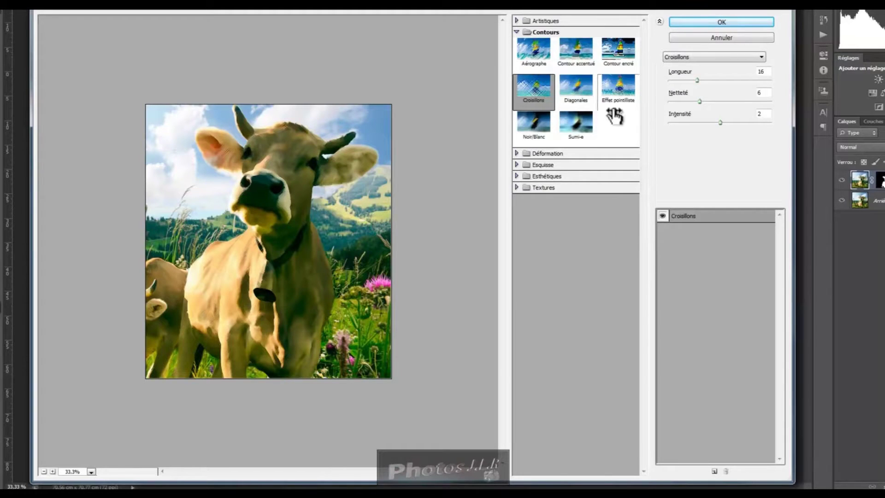
Step: Switch the filter to Diagonales, reduce all its settings to their minimum, and set Balance to 50 and Longueur to about 19
{"action": "left_click", "coordinate": [575, 84]}
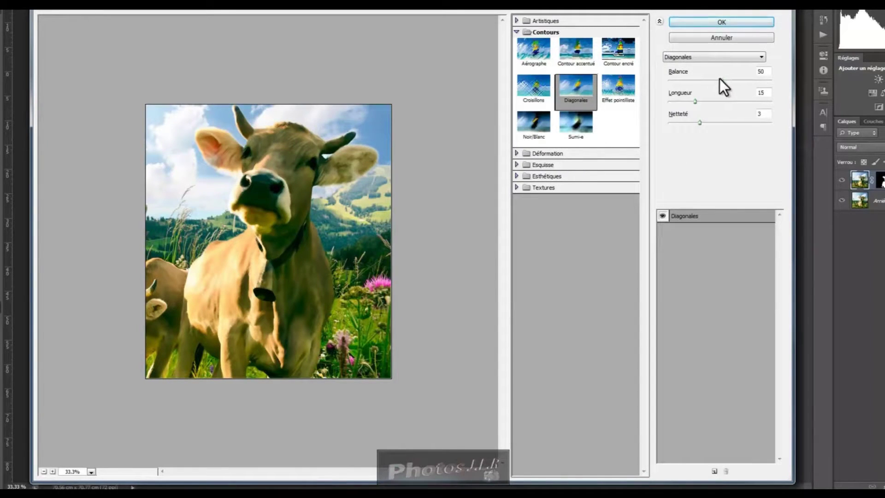
{"action": "left_click_drag", "start_coordinate": [721, 81], "coordinate": [652, 83]}
{"action": "left_click_drag", "start_coordinate": [696, 104], "coordinate": [693, 103]}
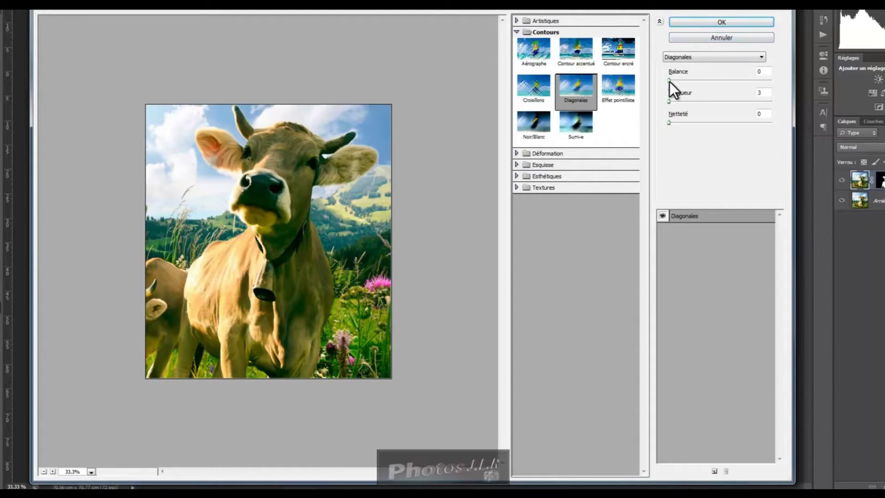
{"action": "left_click_drag", "start_coordinate": [669, 82], "coordinate": [720, 82]}
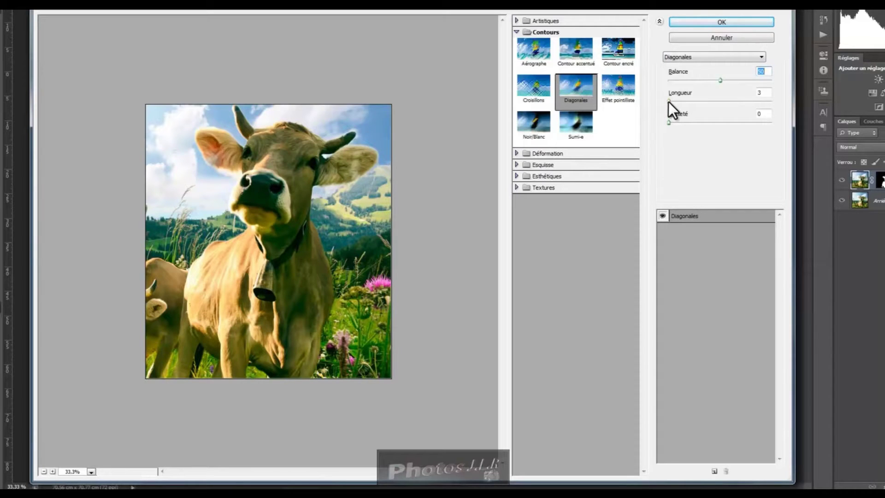
{"action": "left_click_drag", "start_coordinate": [668, 102], "coordinate": [693, 101]}
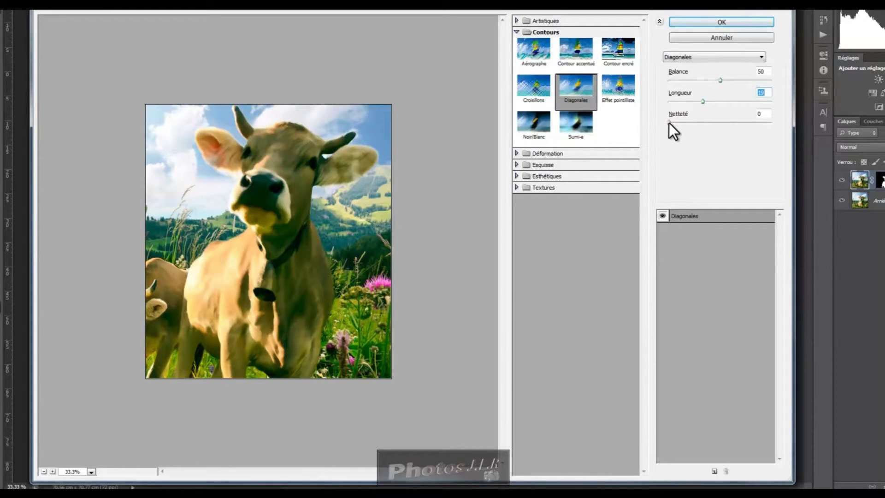
Step: Set the Diagonales Netteté to 6 and compare the effect with the unfiltered image
{"action": "left_click_drag", "start_coordinate": [669, 122], "coordinate": [731, 127]}
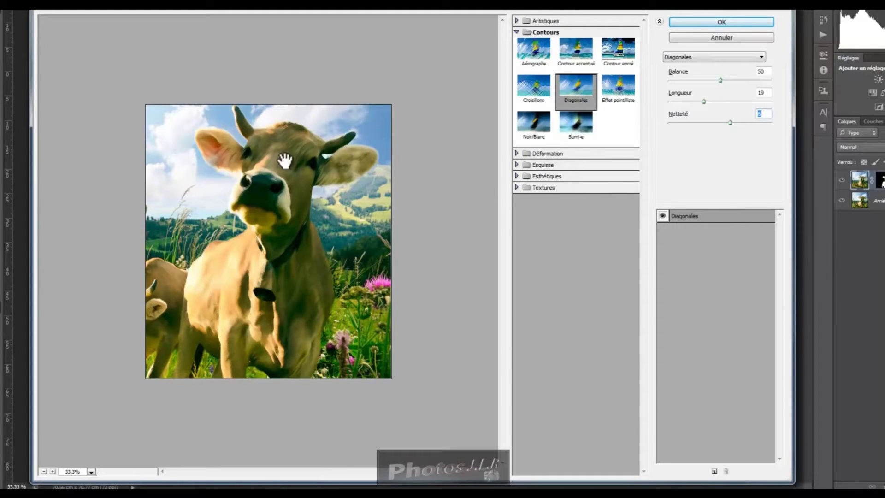
{"action": "left_click", "coordinate": [663, 215]}
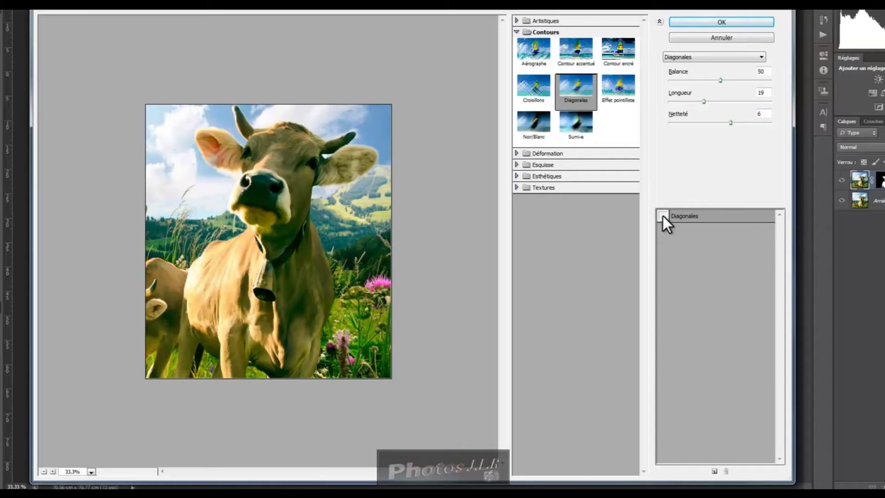
{"action": "left_click", "coordinate": [663, 216]}
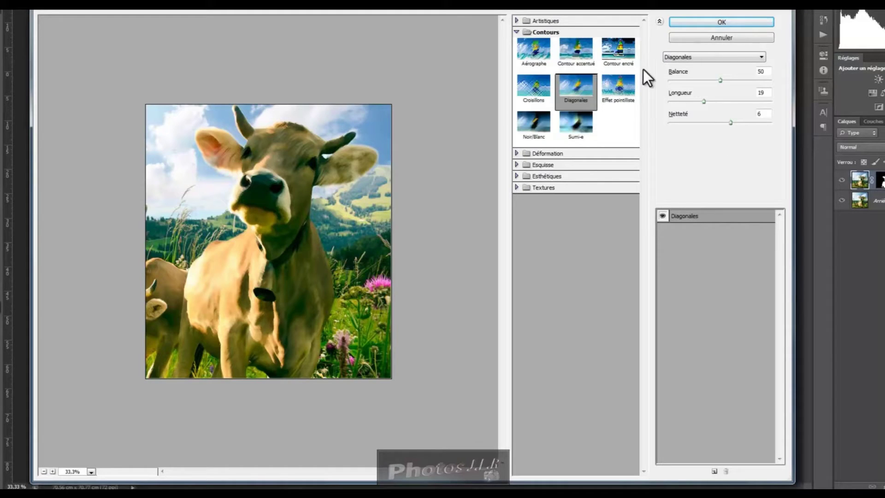
Step: Switch the filter to Effet pointilliste, reduce its settings to their minimum, and tune them to Rayon 13 and Lissage 8
{"action": "left_click", "coordinate": [618, 92]}
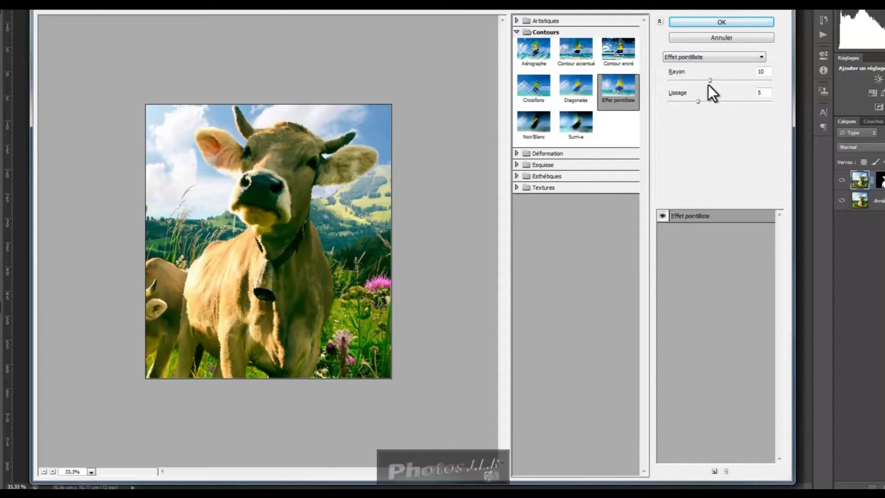
{"action": "left_click_drag", "start_coordinate": [710, 80], "coordinate": [660, 102]}
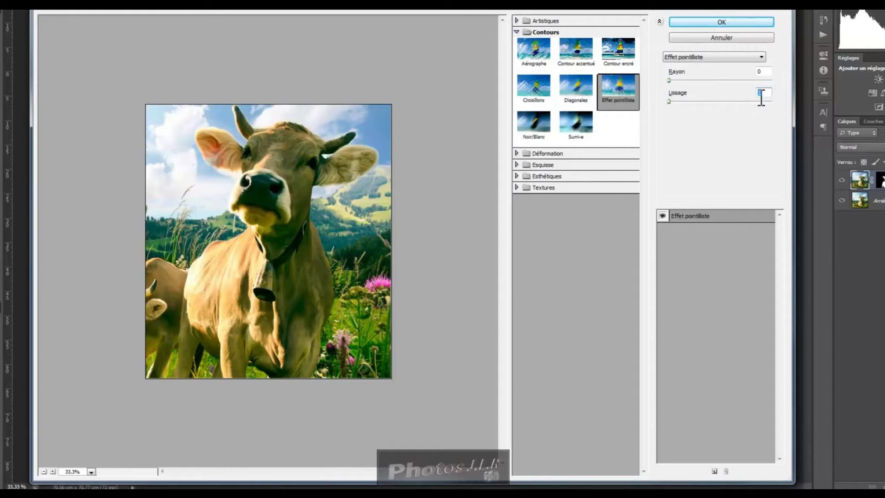
{"action": "left_click_drag", "start_coordinate": [668, 80], "coordinate": [697, 82]}
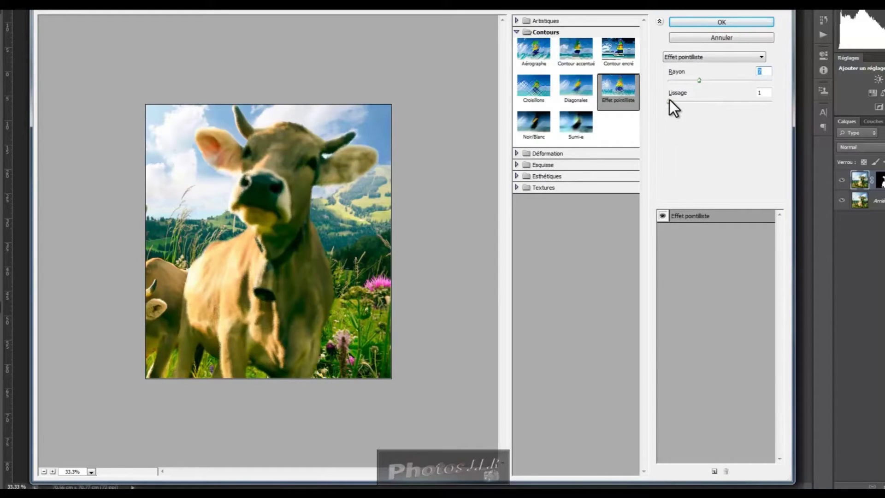
{"action": "left_click_drag", "start_coordinate": [669, 101], "coordinate": [714, 101]}
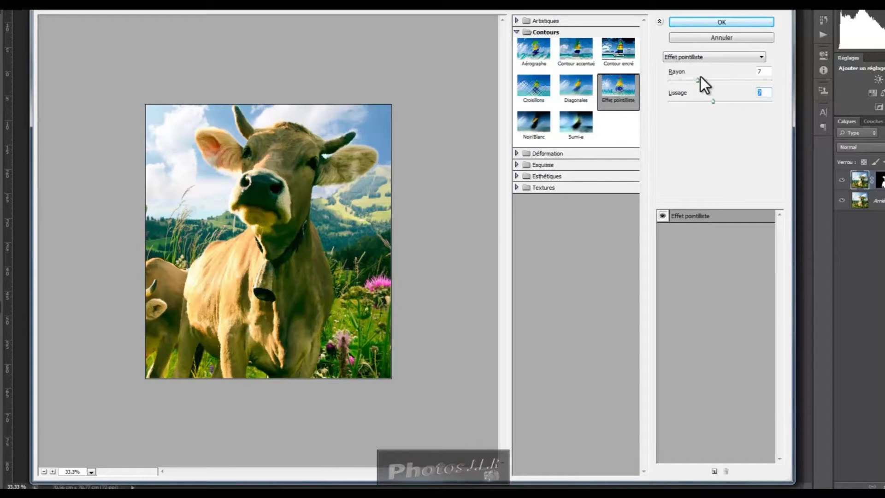
{"action": "left_click_drag", "start_coordinate": [699, 80], "coordinate": [736, 81]}
{"action": "left_click_drag", "start_coordinate": [714, 102], "coordinate": [721, 83]}
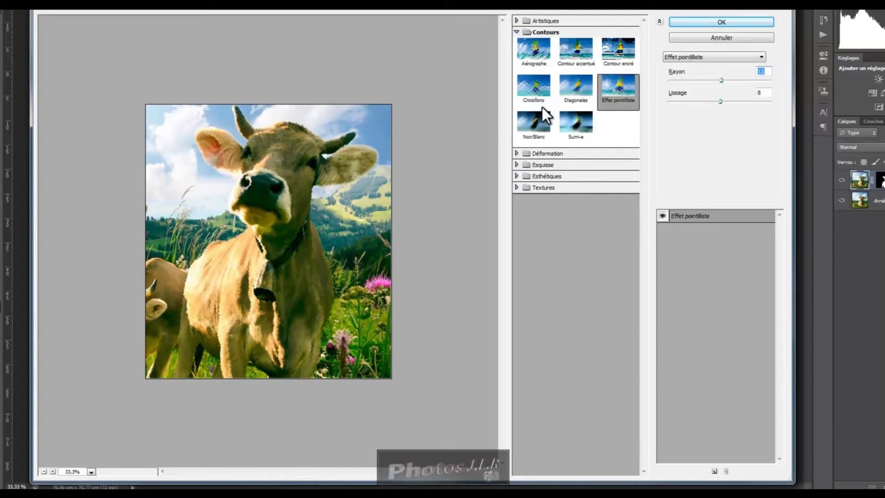
Step: Compare Effet pointilliste with the Aérographe filter at Longueur 12 and Rayon about 16, and return to Effet pointilliste
{"action": "left_click", "coordinate": [532, 53]}
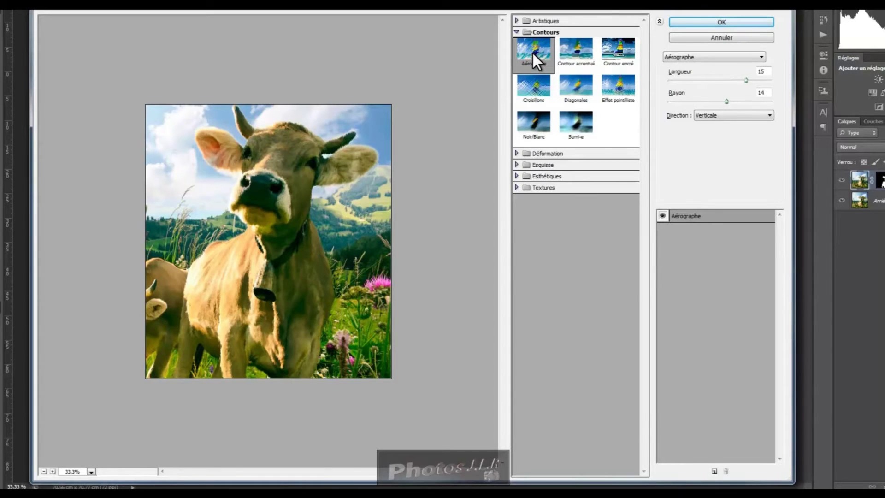
{"action": "left_click_drag", "start_coordinate": [748, 81], "coordinate": [735, 103]}
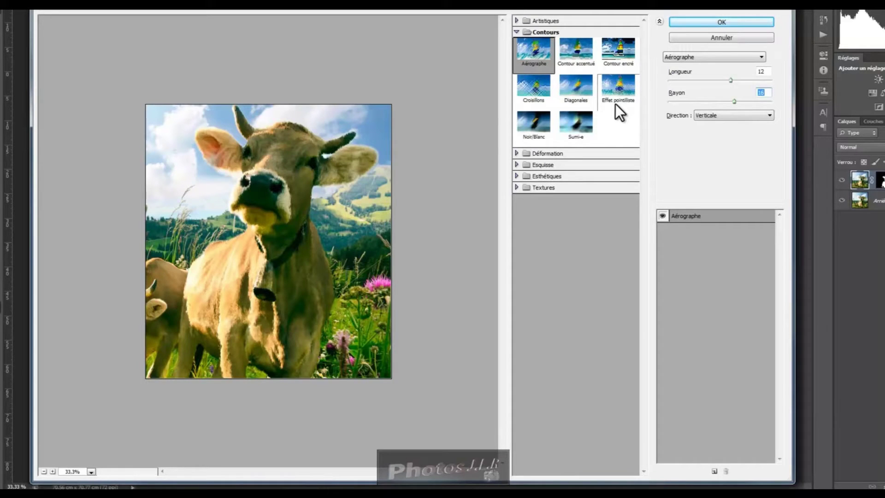
{"action": "left_click", "coordinate": [614, 87]}
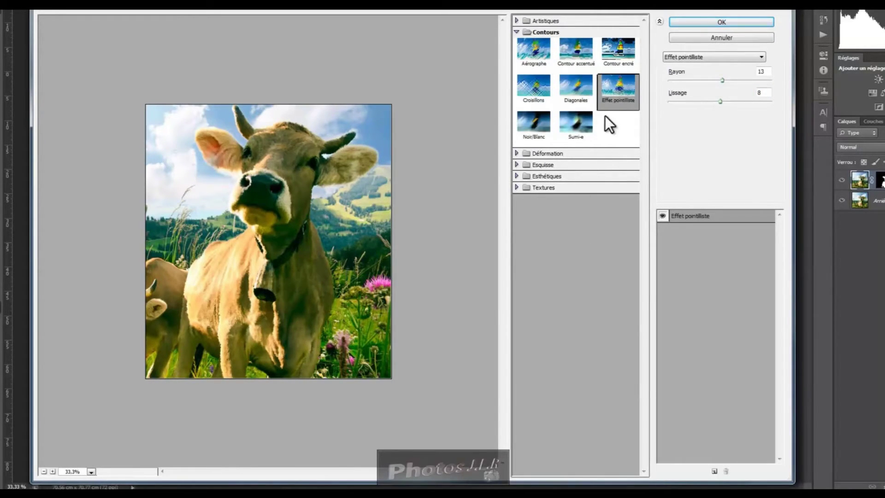
Step: Switch the filter to Noir/Blanc and reduce Balance, Noir and Blanc to 0
{"action": "left_click", "coordinate": [533, 124]}
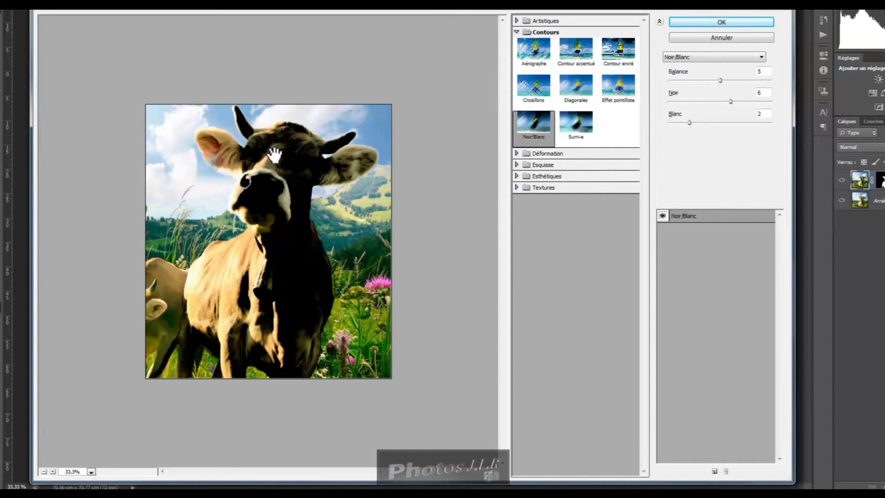
{"action": "left_click_drag", "start_coordinate": [721, 80], "coordinate": [668, 80]}
{"action": "left_click_drag", "start_coordinate": [734, 102], "coordinate": [661, 122]}
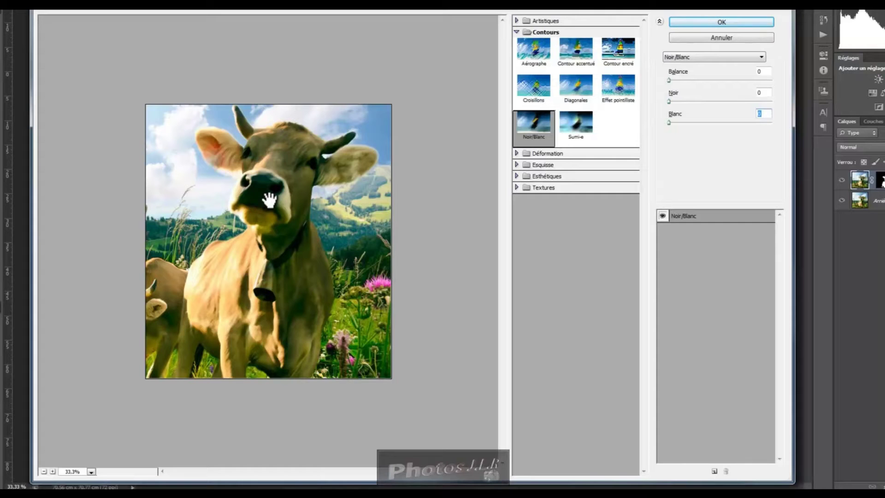
Step: Compare the Noir/Blanc effect at zero and raised Balance with the preview at 66.7%, settling on a Balance of 5
{"action": "left_click", "coordinate": [43, 471]}
{"action": "left_click", "coordinate": [43, 470]}
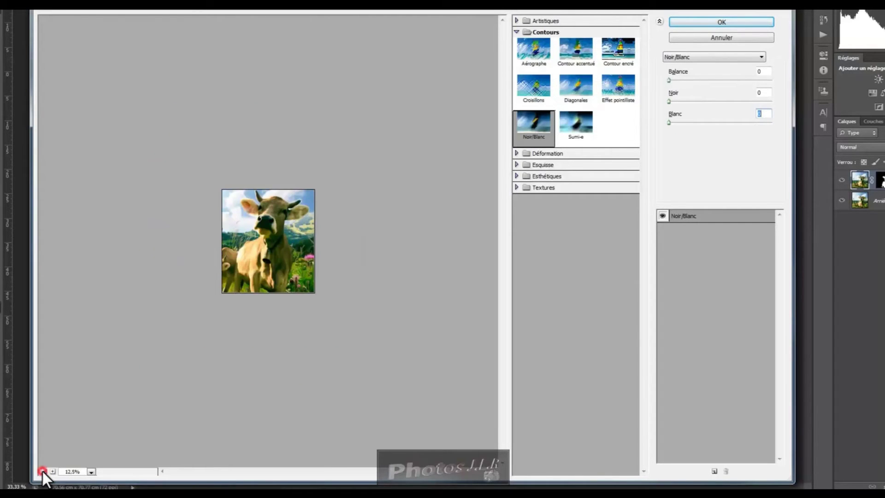
{"action": "left_click", "coordinate": [53, 471]}
{"action": "left_click", "coordinate": [55, 472]}
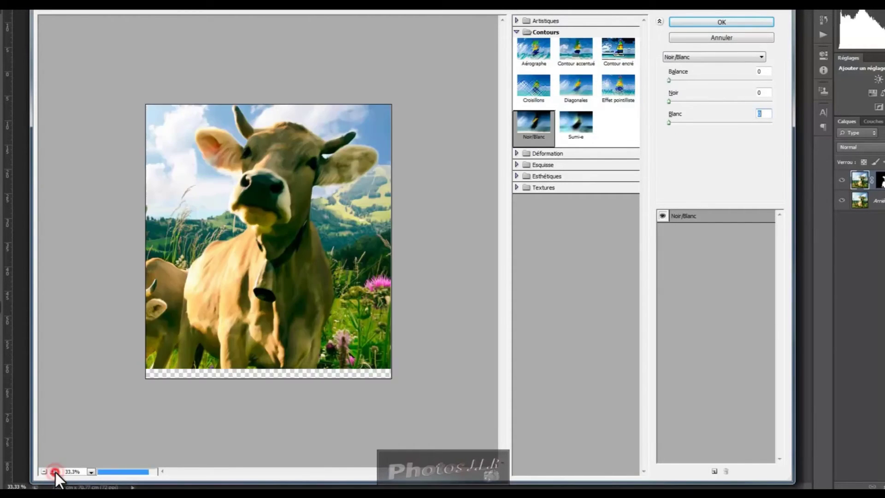
{"action": "left_click", "coordinate": [55, 472]}
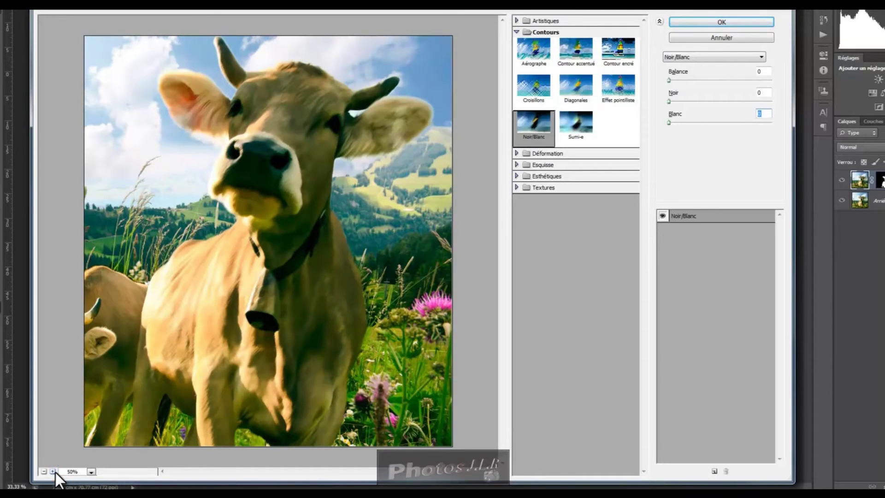
{"action": "left_click", "coordinate": [53, 471]}
{"action": "left_click_drag", "start_coordinate": [308, 152], "coordinate": [320, 253]}
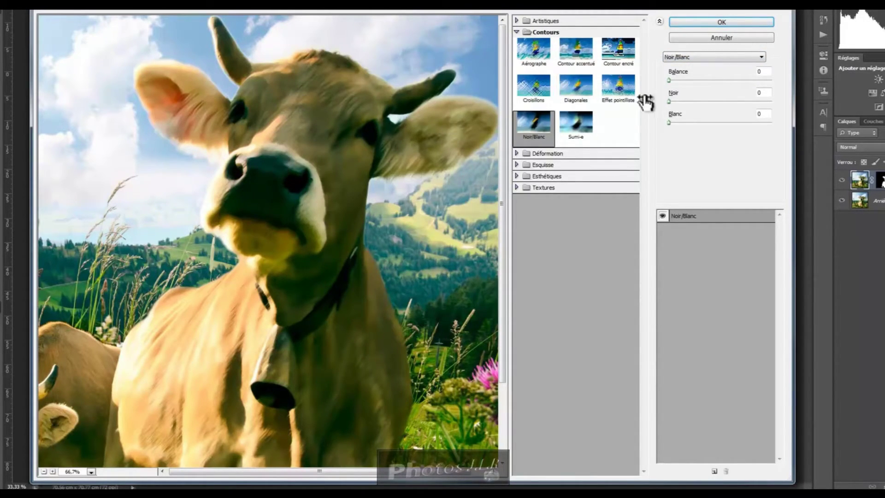
{"action": "left_click_drag", "start_coordinate": [668, 81], "coordinate": [679, 80]}
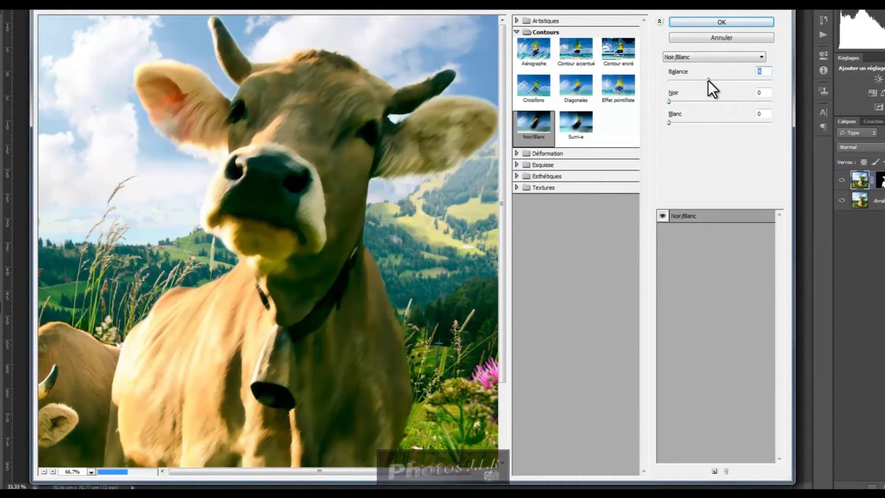
{"action": "left_click_drag", "start_coordinate": [707, 80], "coordinate": [723, 81]}
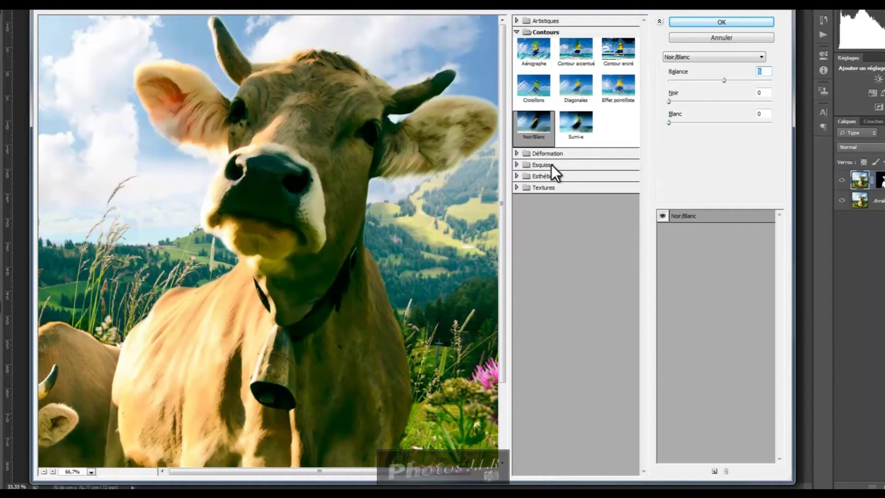
{"action": "left_click_drag", "start_coordinate": [723, 82], "coordinate": [671, 83]}
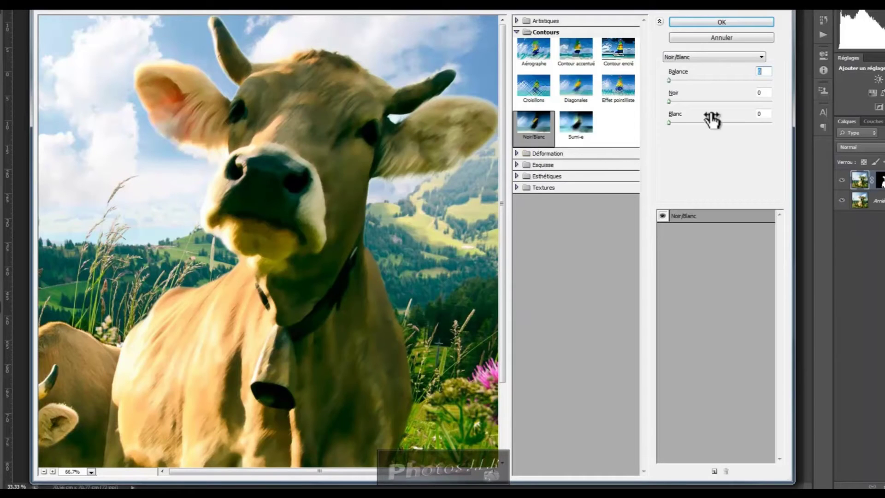
{"action": "left_click", "coordinate": [721, 80]}
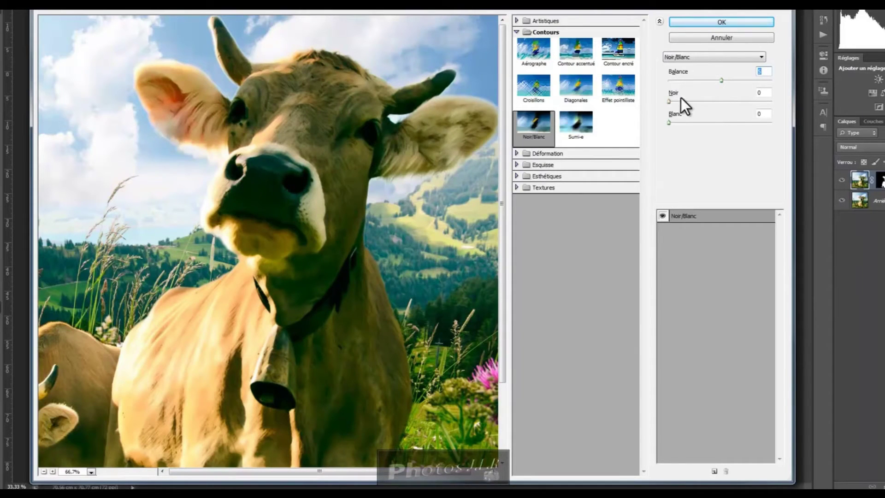
Step: Try a Noir value of 1 in the Noir/Blanc filter and return it to 0
{"action": "mouse_move", "coordinate": [668, 102]}
{"action": "left_mouse_down"}
{"action": "mouse_move", "coordinate": [693, 102]}
{"action": "mouse_move", "coordinate": [662, 104]}
{"action": "left_mouse_up"}
{"action": "left_click_drag", "start_coordinate": [669, 101], "coordinate": [677, 101]}
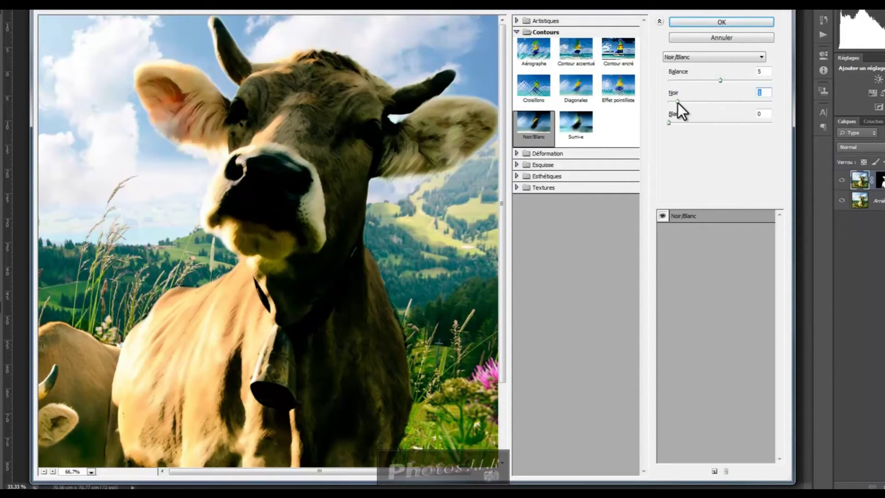
{"action": "left_click_drag", "start_coordinate": [677, 102], "coordinate": [668, 102]}
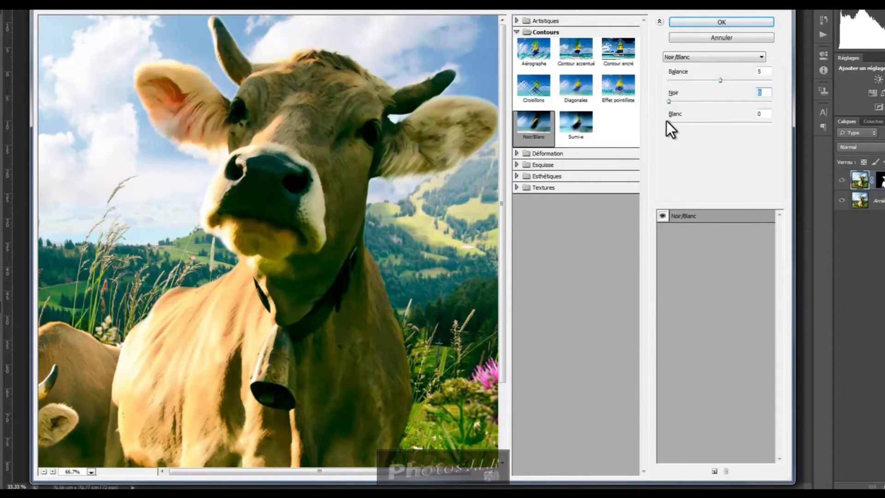
Step: Raise the Noir/Blanc filter's Blanc value to 5 and compare the effect with the unfiltered image
{"action": "left_click_drag", "start_coordinate": [668, 122], "coordinate": [681, 122]}
{"action": "left_click_drag", "start_coordinate": [693, 123], "coordinate": [709, 123]}
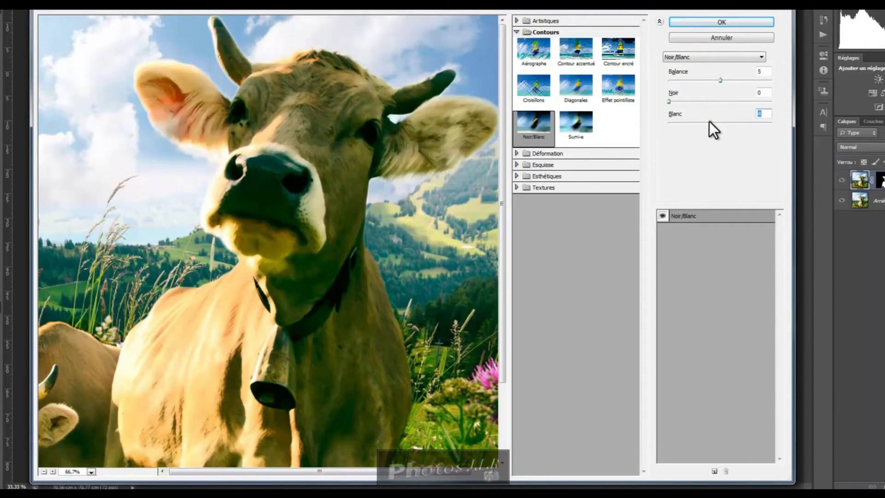
{"action": "left_click_drag", "start_coordinate": [711, 122], "coordinate": [721, 123]}
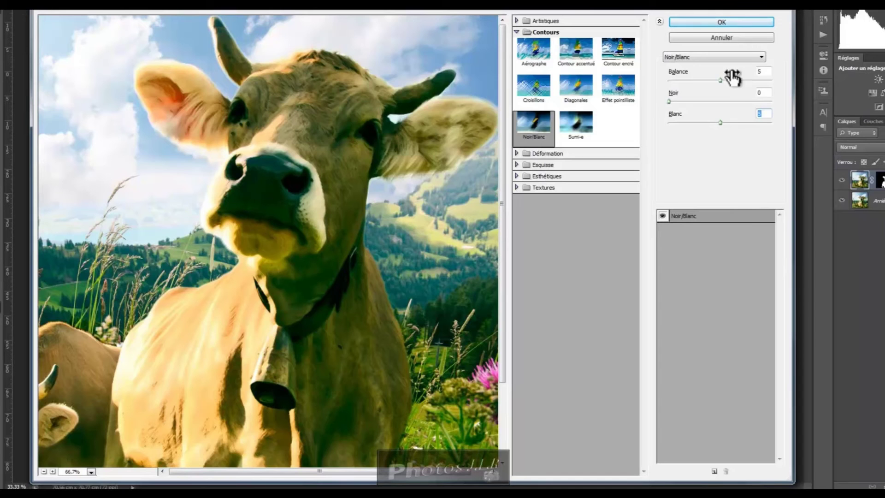
{"action": "left_click", "coordinate": [662, 215]}
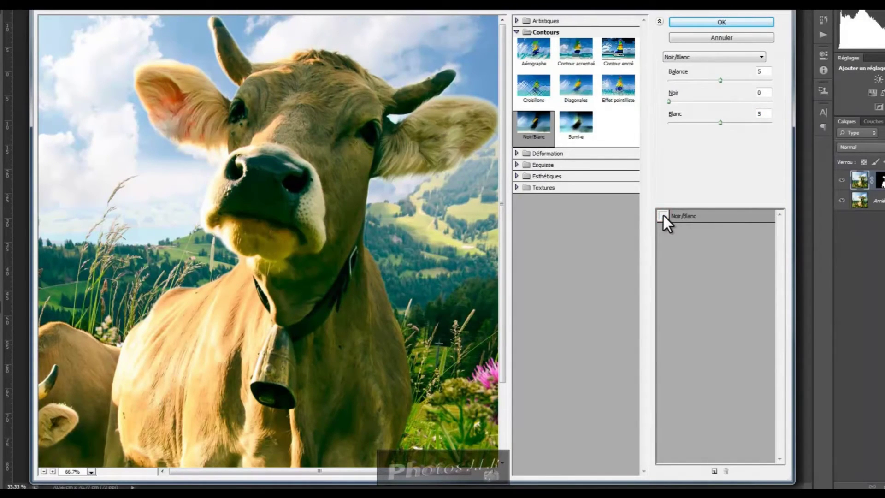
{"action": "left_click", "coordinate": [664, 215]}
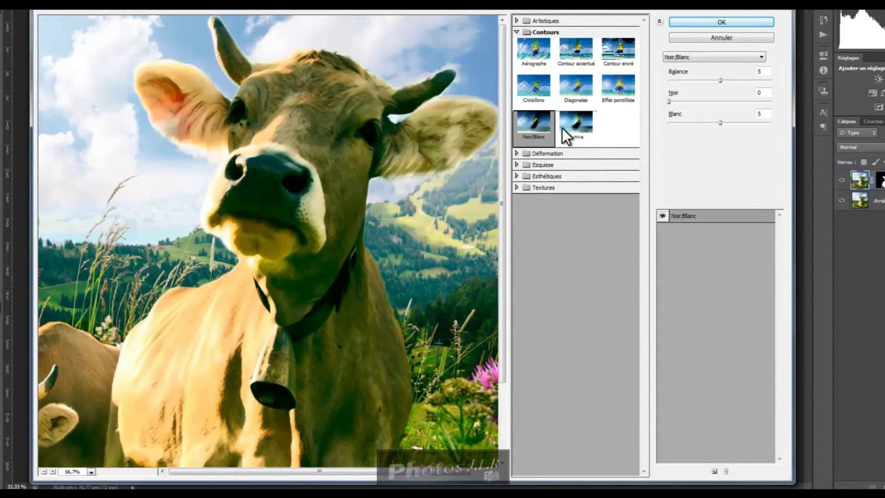
Step: Switch the filter to Sumi-e and reduce its settings to Epaisseur 3, Pression 0 and Contraste 0
{"action": "left_click", "coordinate": [575, 122]}
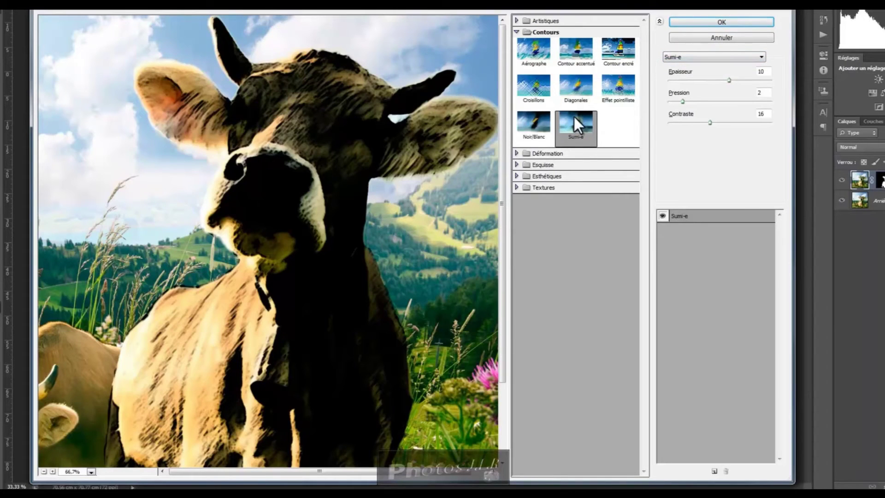
{"action": "left_click_drag", "start_coordinate": [729, 81], "coordinate": [651, 104]}
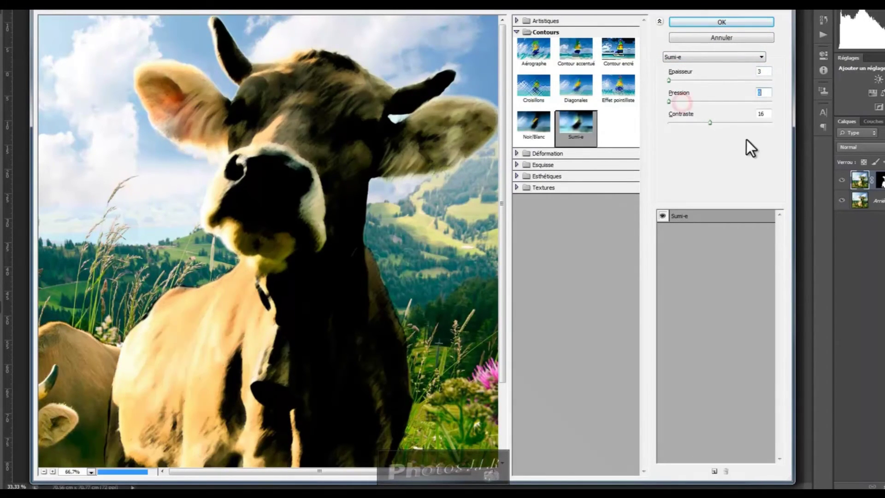
{"action": "left_click_drag", "start_coordinate": [710, 122], "coordinate": [630, 123]}
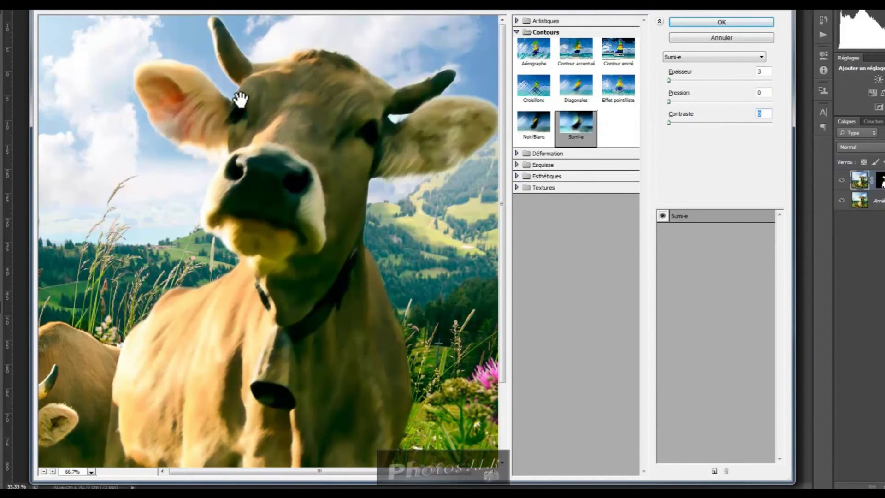
Step: Try Sumi-e with Epaisseur 10, Pression 1 and Contraste 0, and return Epaisseur to 3 and Pression to 0
{"action": "left_click", "coordinate": [704, 81]}
{"action": "left_click", "coordinate": [725, 80]}
{"action": "mouse_move", "coordinate": [668, 102]}
{"action": "left_mouse_down"}
{"action": "mouse_move", "coordinate": [682, 101]}
{"action": "mouse_move", "coordinate": [672, 104]}
{"action": "left_mouse_up"}
{"action": "mouse_move", "coordinate": [670, 103]}
{"action": "left_mouse_down"}
{"action": "mouse_move", "coordinate": [669, 124]}
{"action": "mouse_move", "coordinate": [702, 124]}
{"action": "mouse_move", "coordinate": [661, 123]}
{"action": "left_mouse_up"}
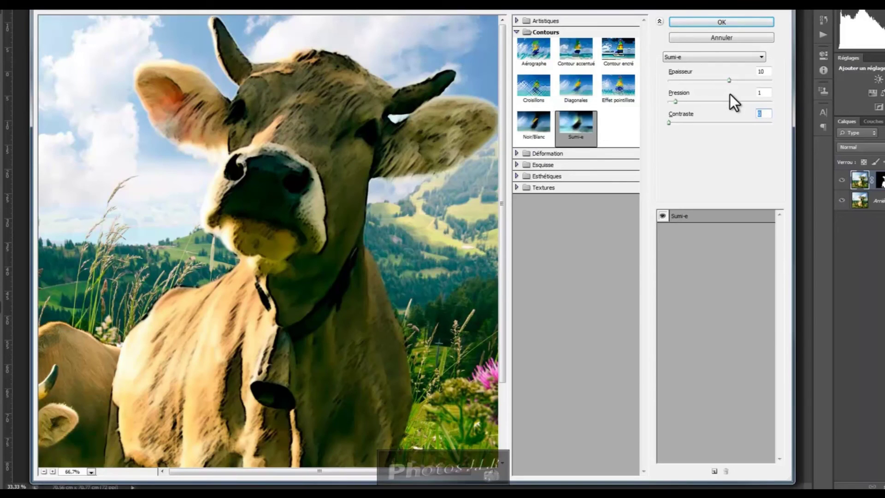
{"action": "mouse_move", "coordinate": [729, 80]}
{"action": "left_mouse_down"}
{"action": "mouse_move", "coordinate": [668, 81]}
{"action": "mouse_move", "coordinate": [675, 101]}
{"action": "mouse_move", "coordinate": [664, 100]}
{"action": "left_mouse_up"}
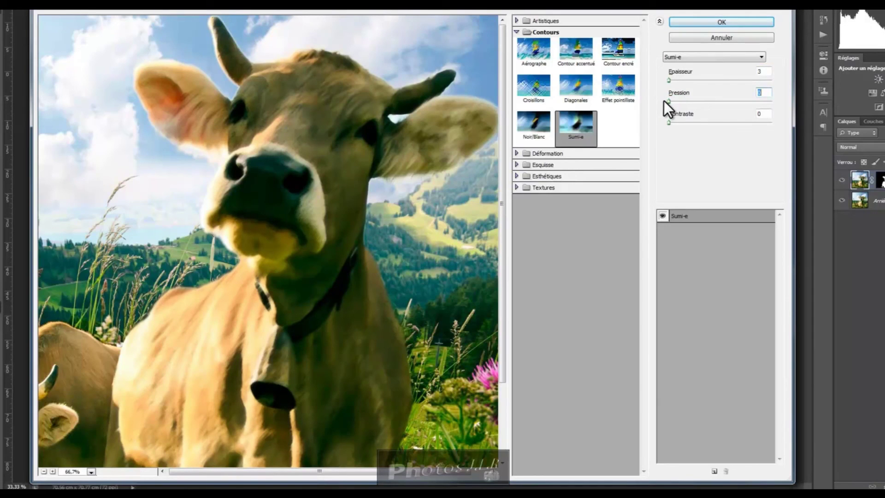